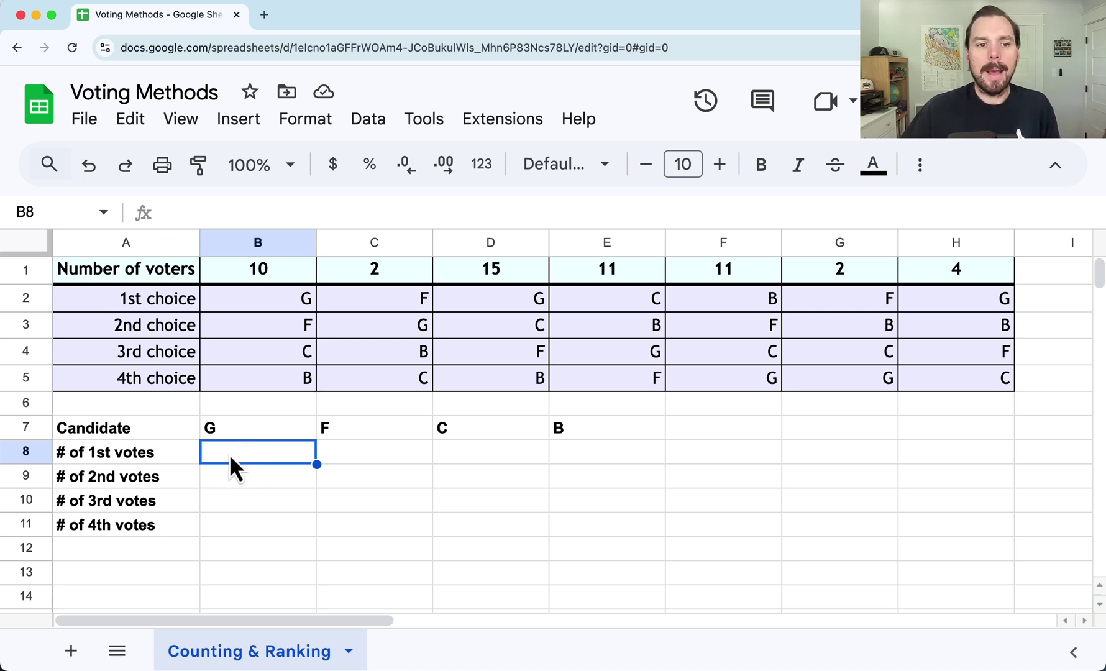
# - Survey the ballot table: candidate names G, F, C, B, the vote-count grid and voter counts totalling 55
pyautogui.press('Left')
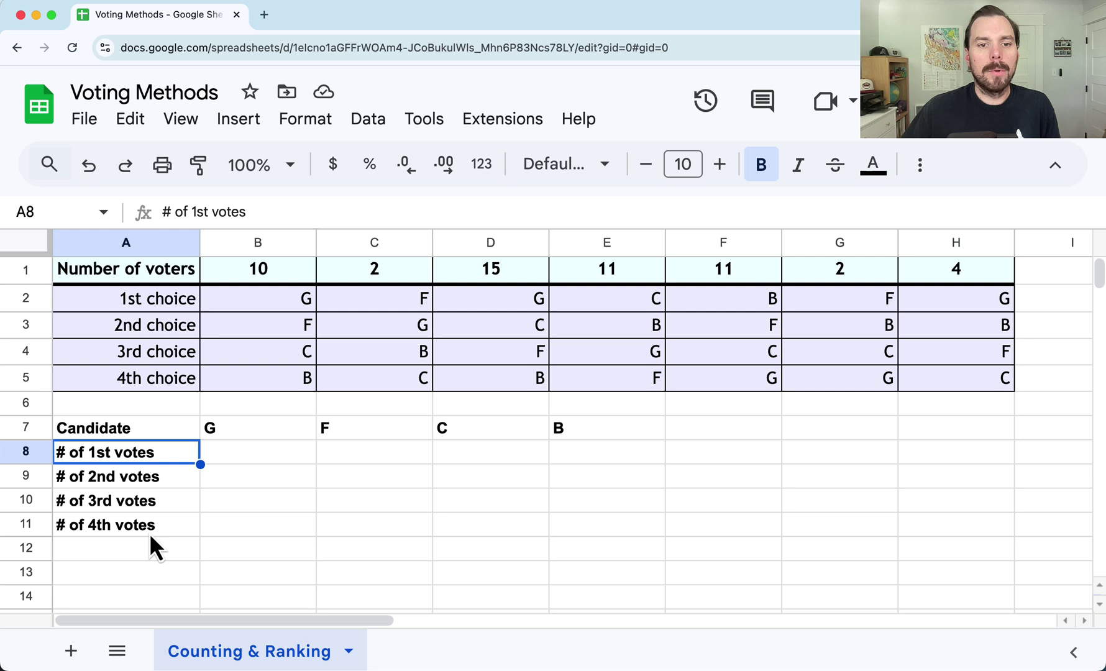
pyautogui.moveTo(241, 429); pyautogui.dragTo(635, 439)
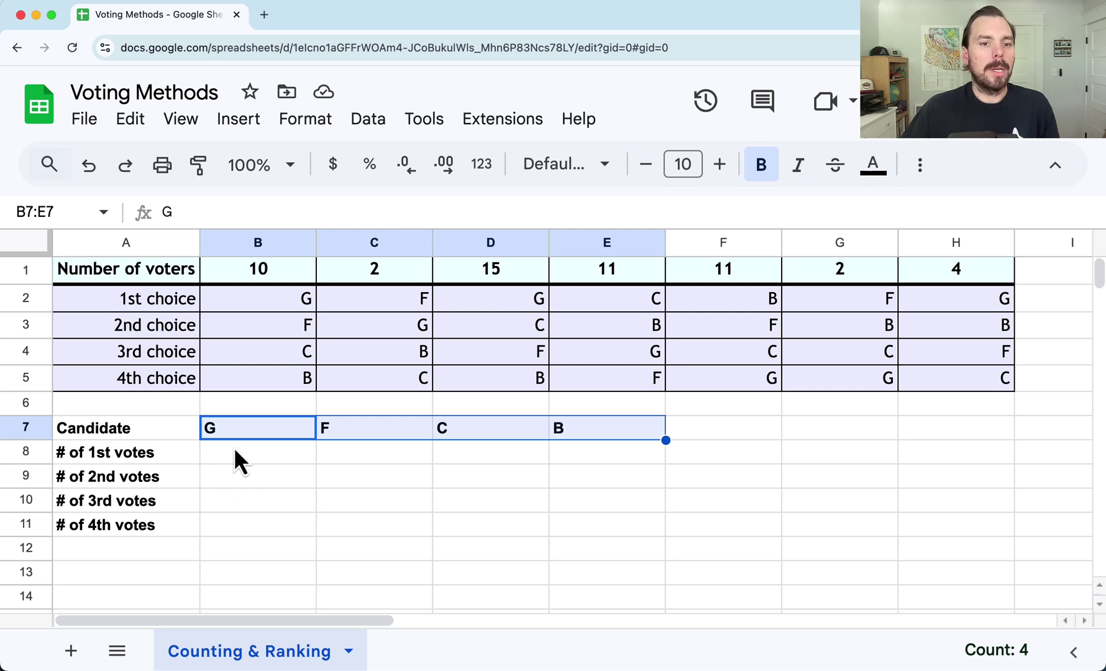
pyautogui.click(218, 463)
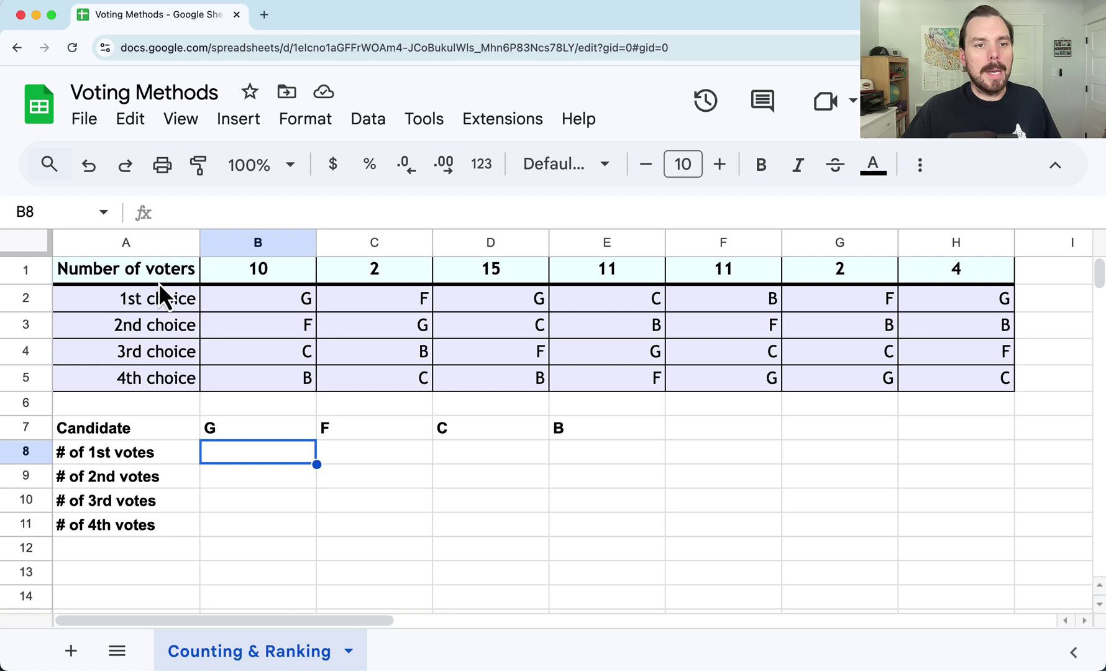
pyautogui.moveTo(158, 279); pyautogui.dragTo(960, 375)
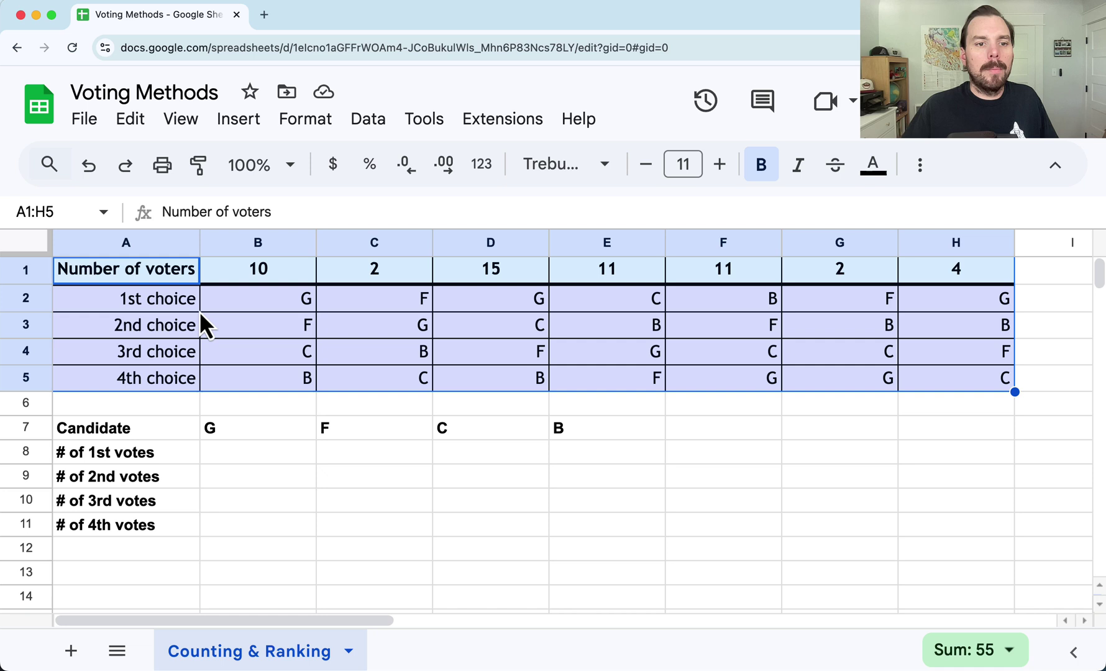
pyautogui.moveTo(150, 429); pyautogui.dragTo(578, 522)
pyautogui.moveTo(144, 270); pyautogui.dragTo(895, 264)
pyautogui.moveTo(984, 265)
pyautogui.mouseDown()
pyautogui.moveTo(935, 279)
pyautogui.moveTo(633, 283)
pyautogui.moveTo(991, 284)
pyautogui.mouseUp()
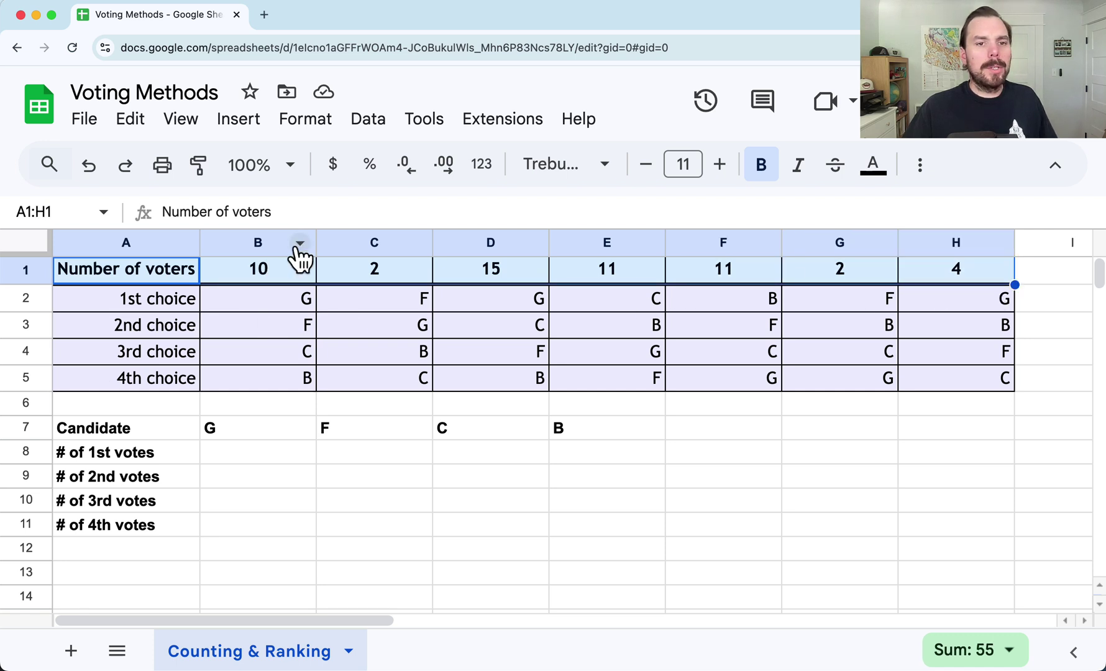
# - Trace column B's four rankings and identify columns B, D and H as where G ranks first
pyautogui.click(262, 246)
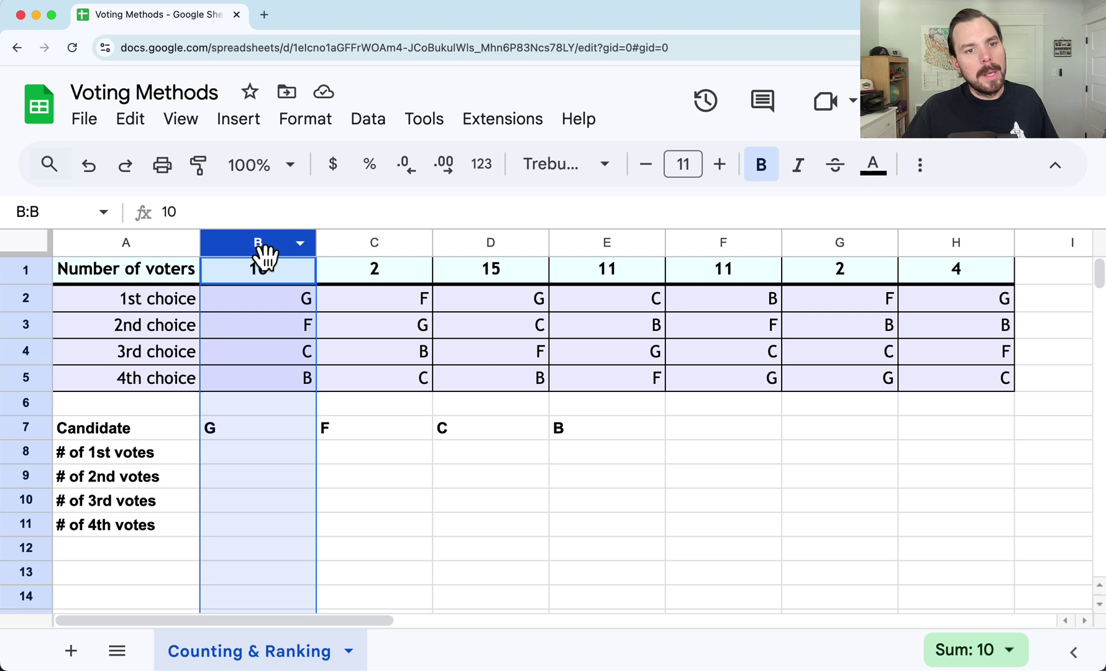
pyautogui.moveTo(266, 300); pyautogui.dragTo(258, 383)
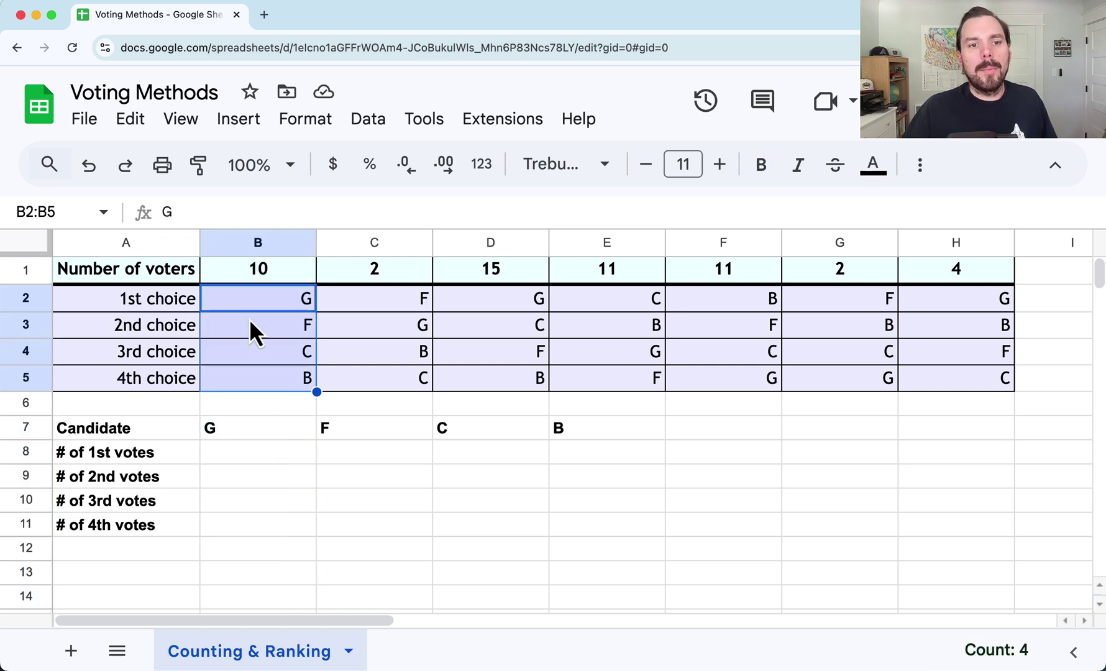
pyautogui.click(300, 304)
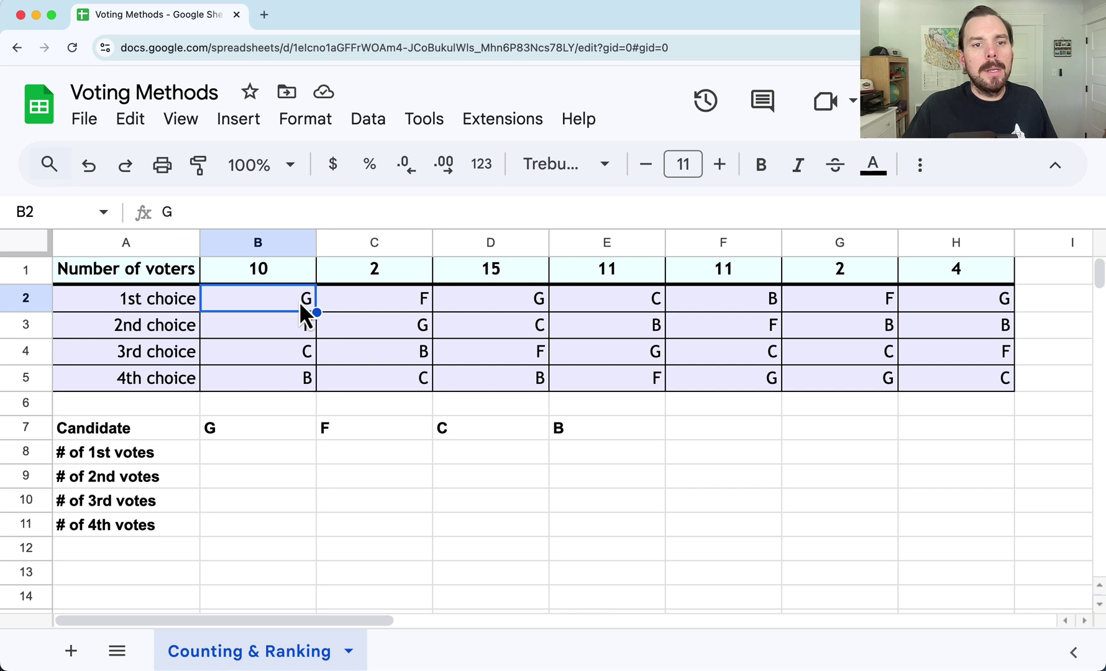
pyautogui.click(249, 330)
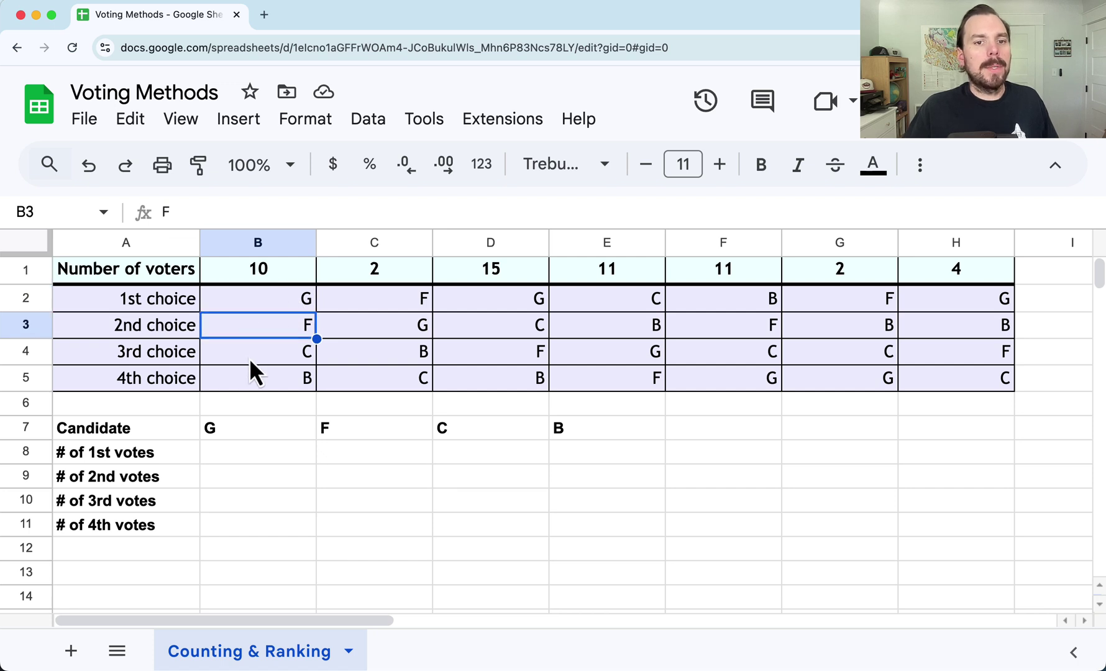
pyautogui.click(252, 359)
pyautogui.click(255, 383)
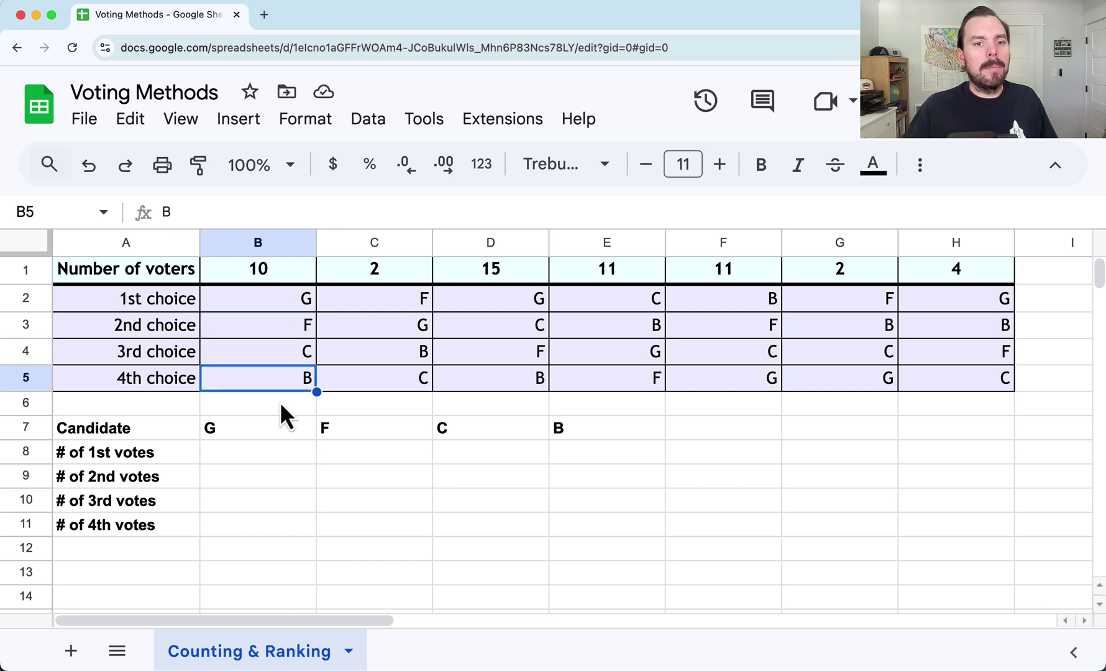
pyautogui.click(273, 248)
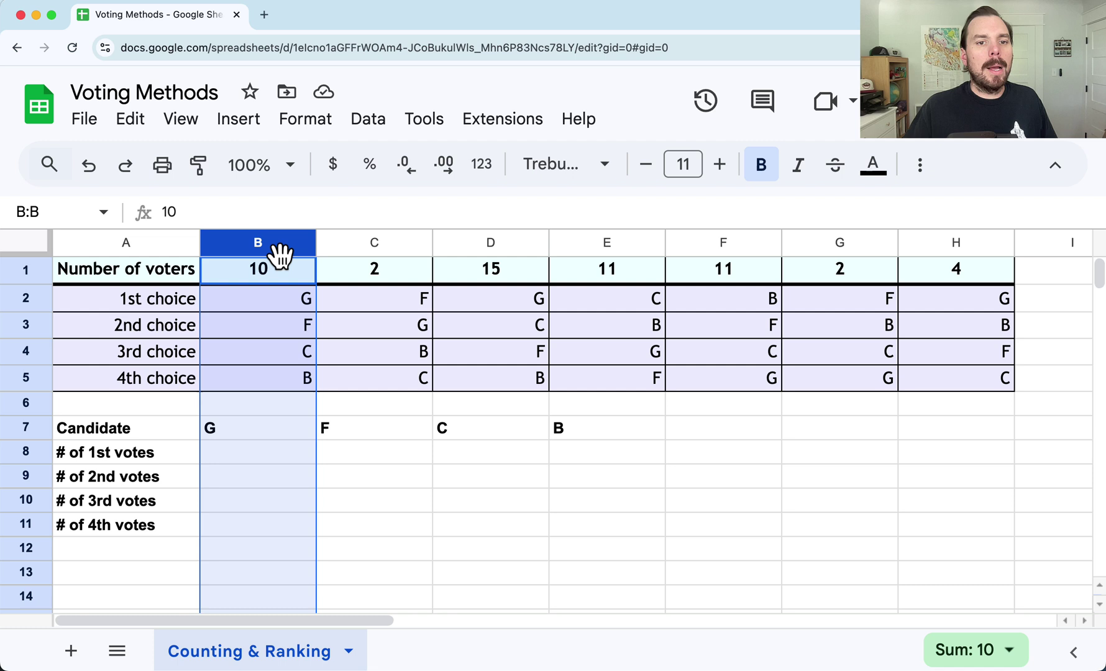
pyautogui.click(261, 303)
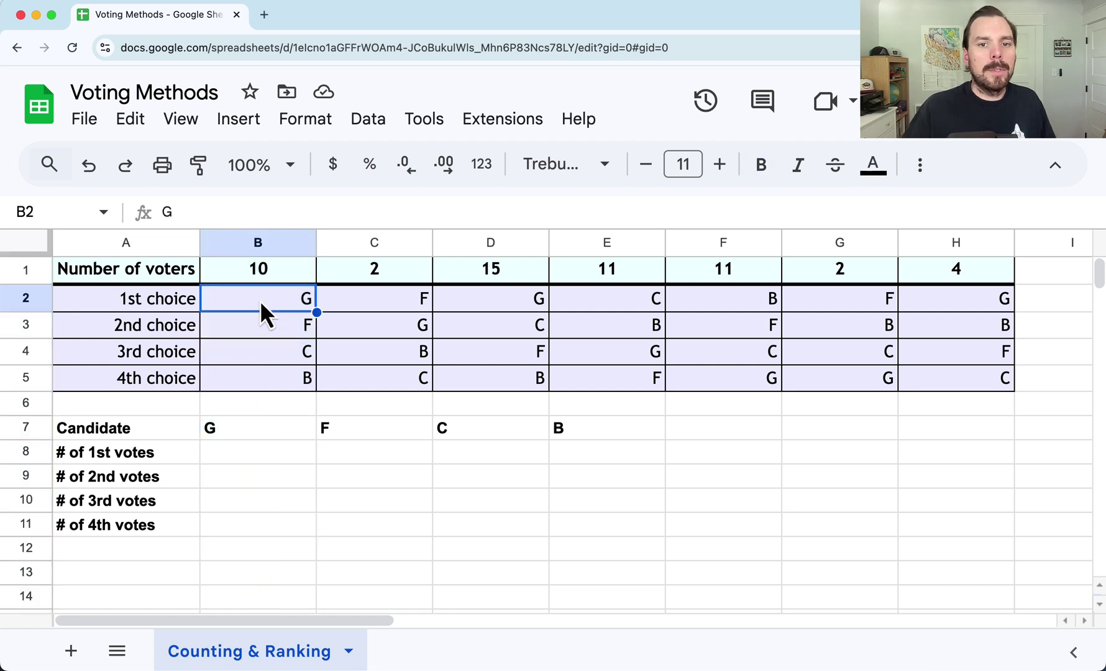
pyautogui.click(457, 298)
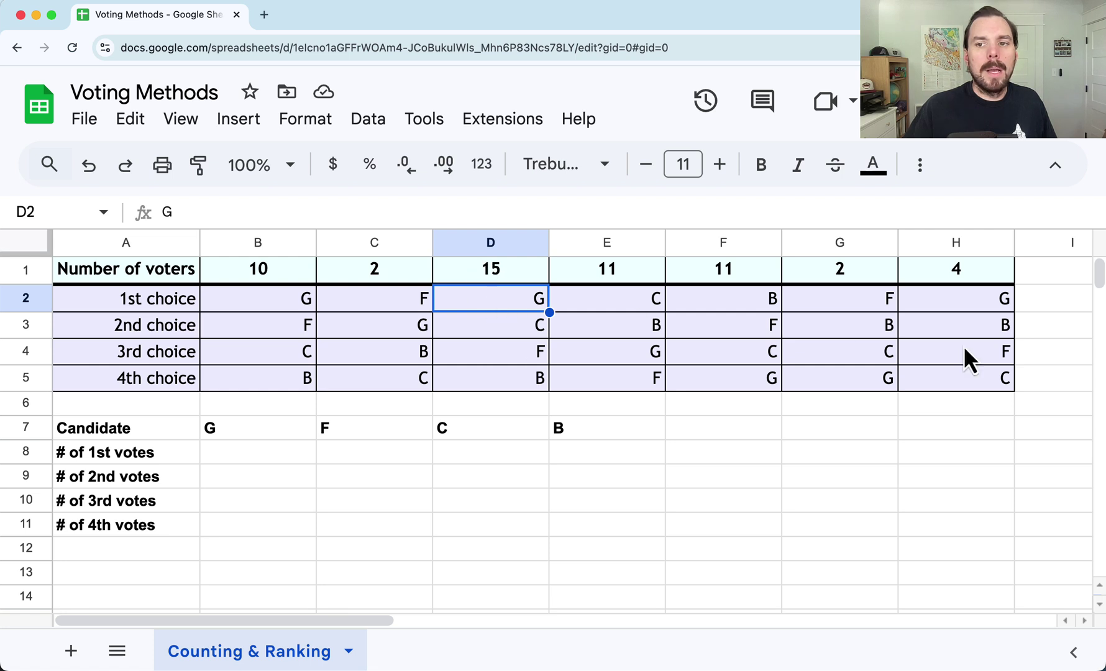
pyautogui.click(1001, 307)
pyautogui.click(310, 301)
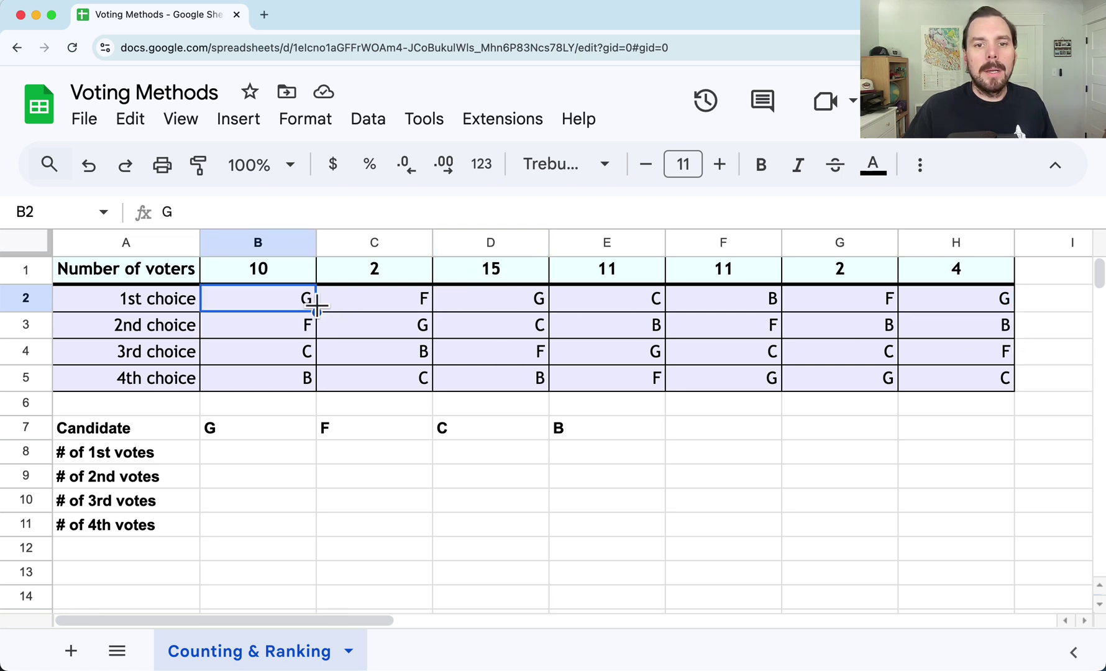
pyautogui.click(484, 307)
pyautogui.click(1007, 307)
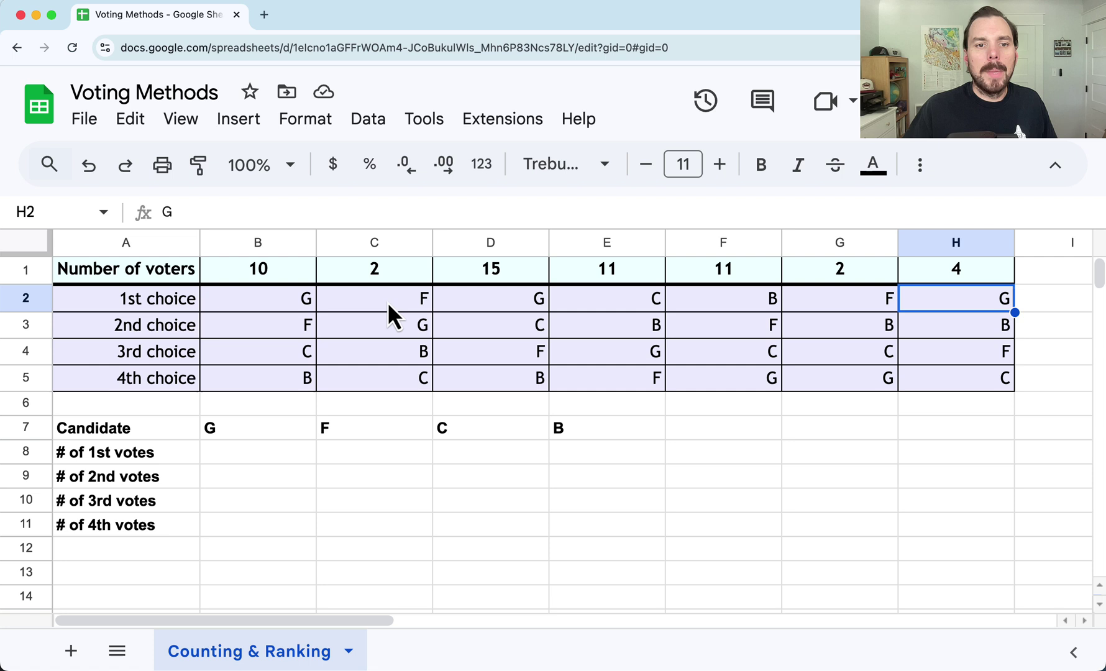
# - Try a plain SUM in B8 of the 10, 15 and 4 voters (29), then clear it
pyautogui.click(233, 455)
pyautogui.write('=')
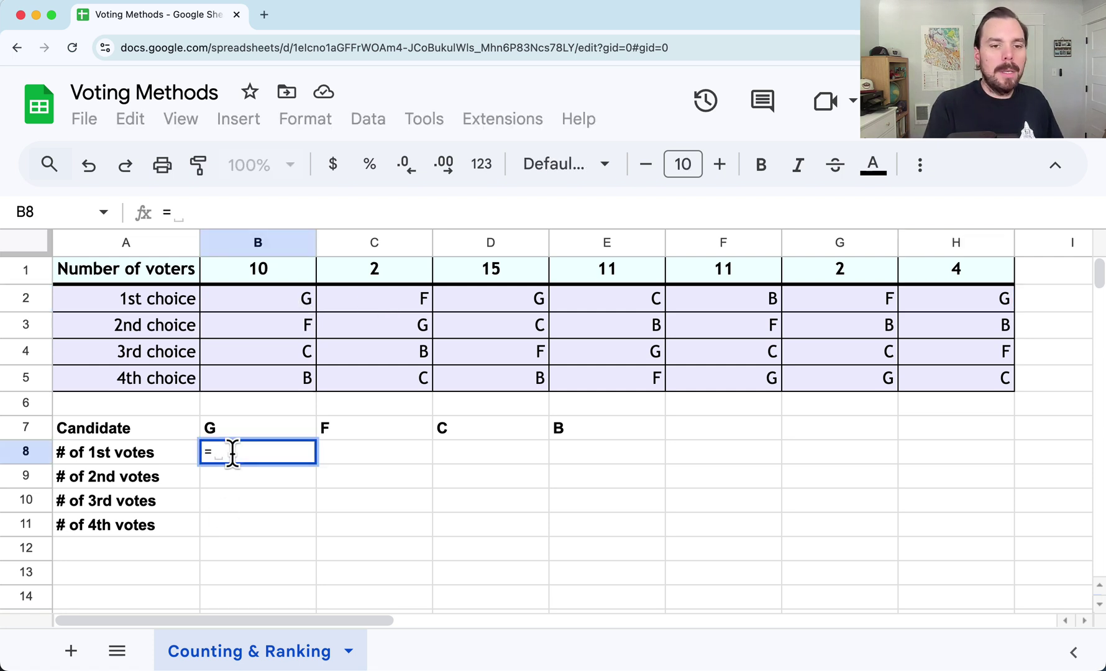
pyautogui.write('sum*')
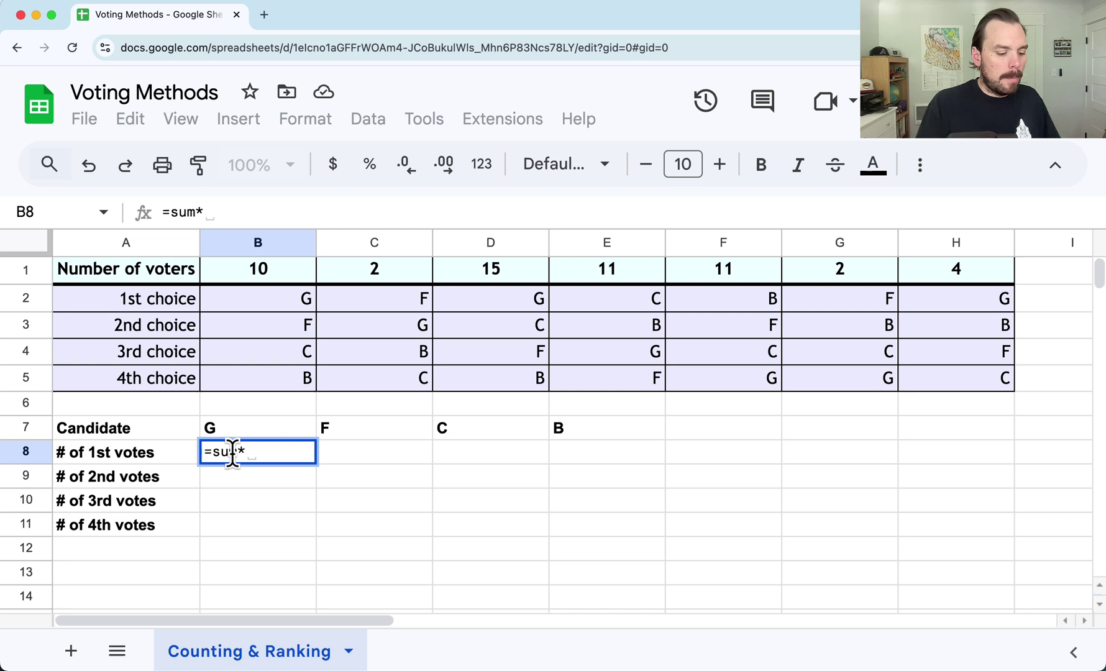
pyautogui.press('BackSpace')
pyautogui.write('(')
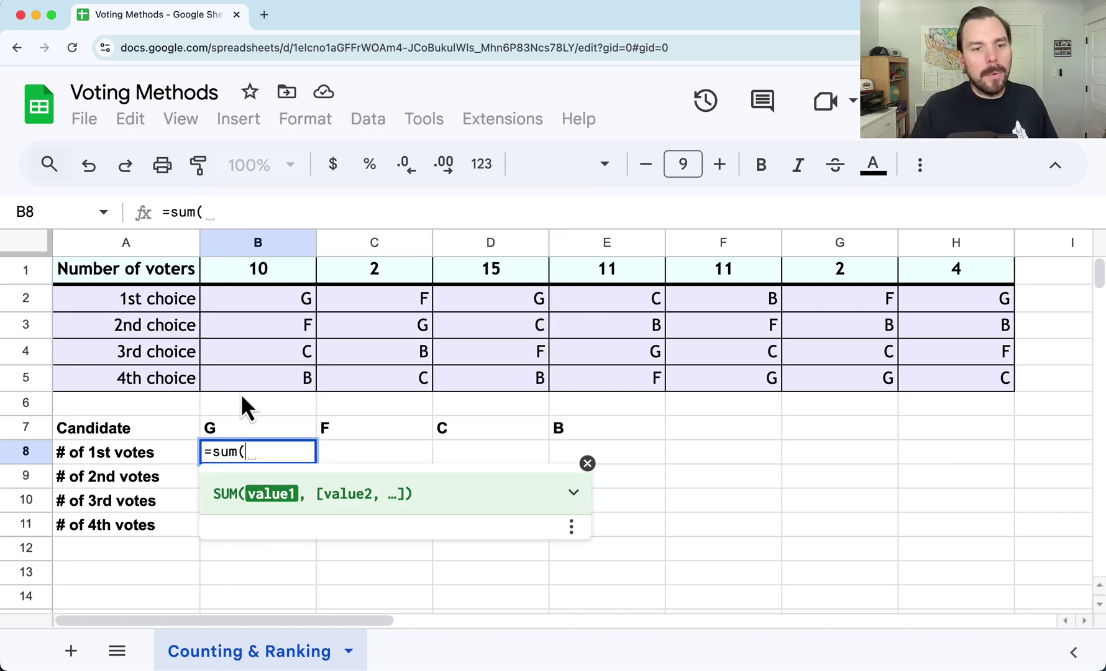
pyautogui.click(281, 274)
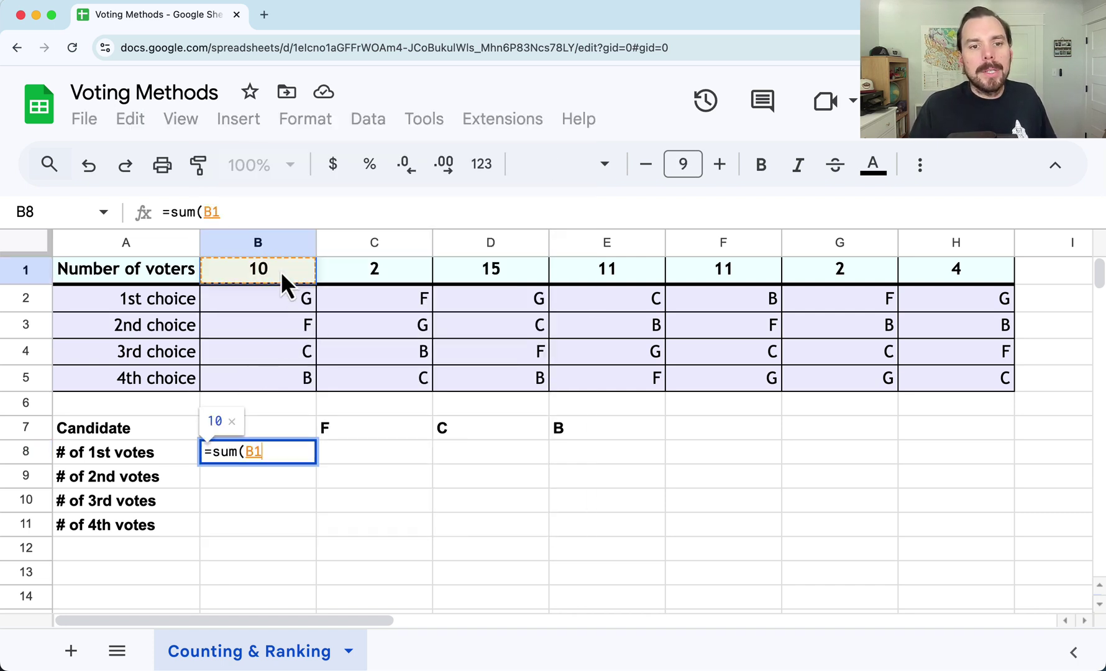
pyautogui.write(',')
pyautogui.click(457, 273)
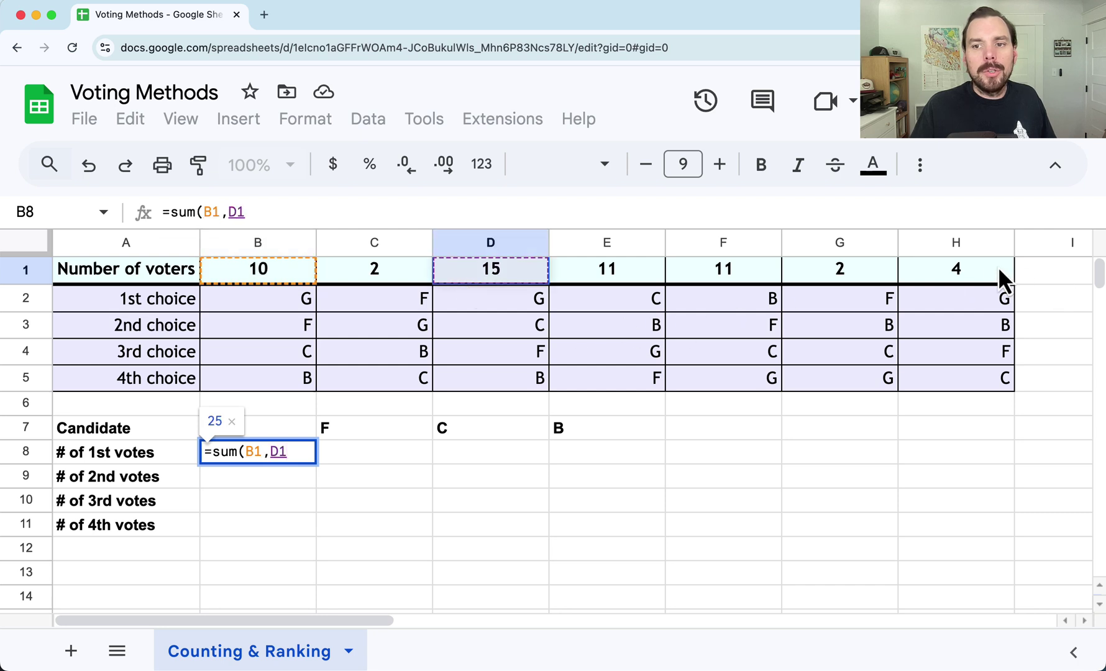
pyautogui.write(',')
pyautogui.click(975, 269)
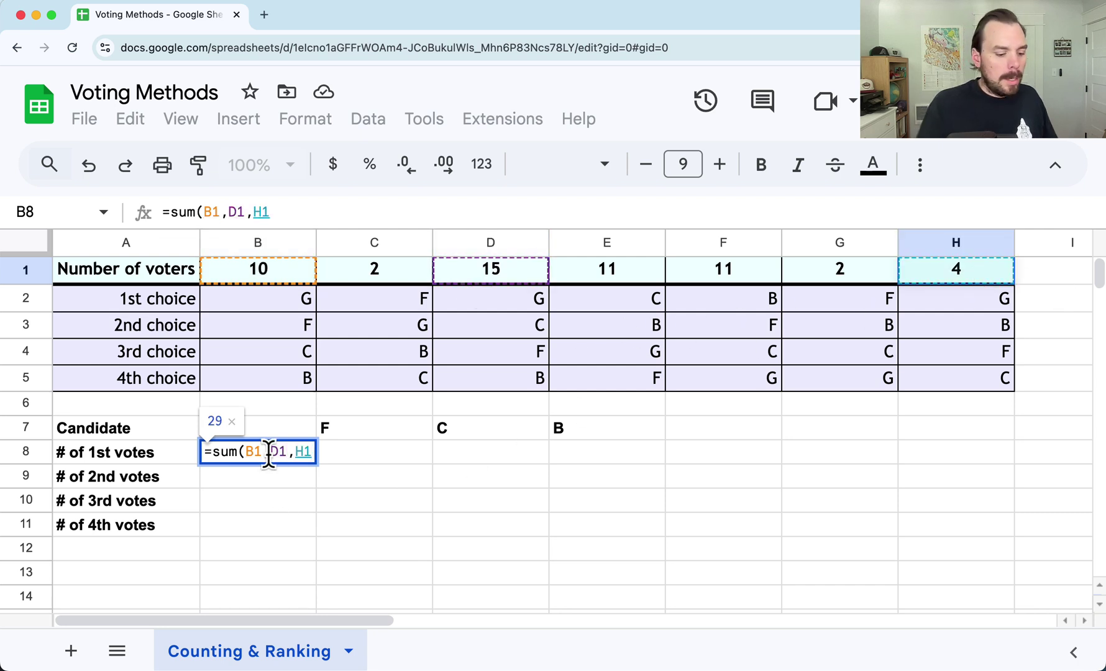
pyautogui.press('Return')
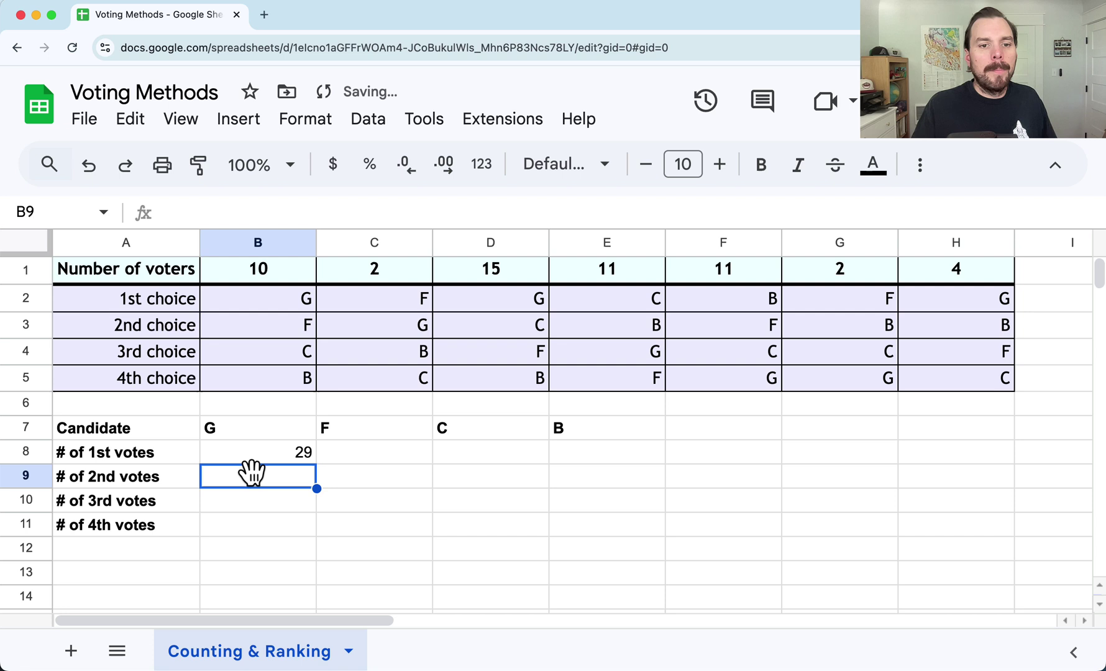
pyautogui.click(244, 460)
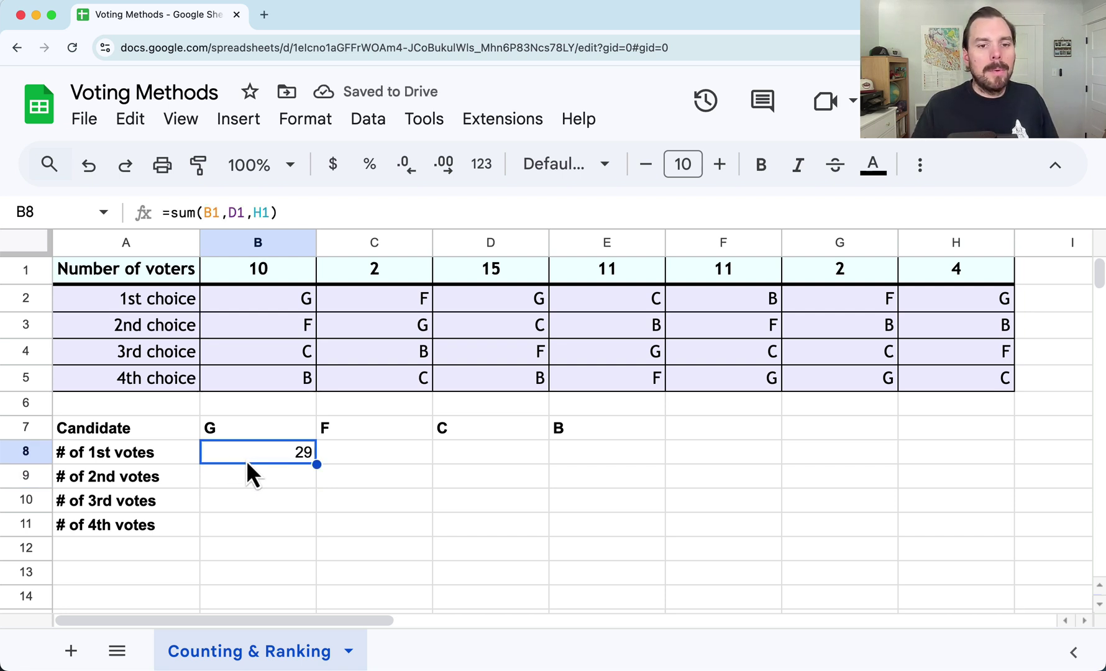
pyautogui.press('Delete')
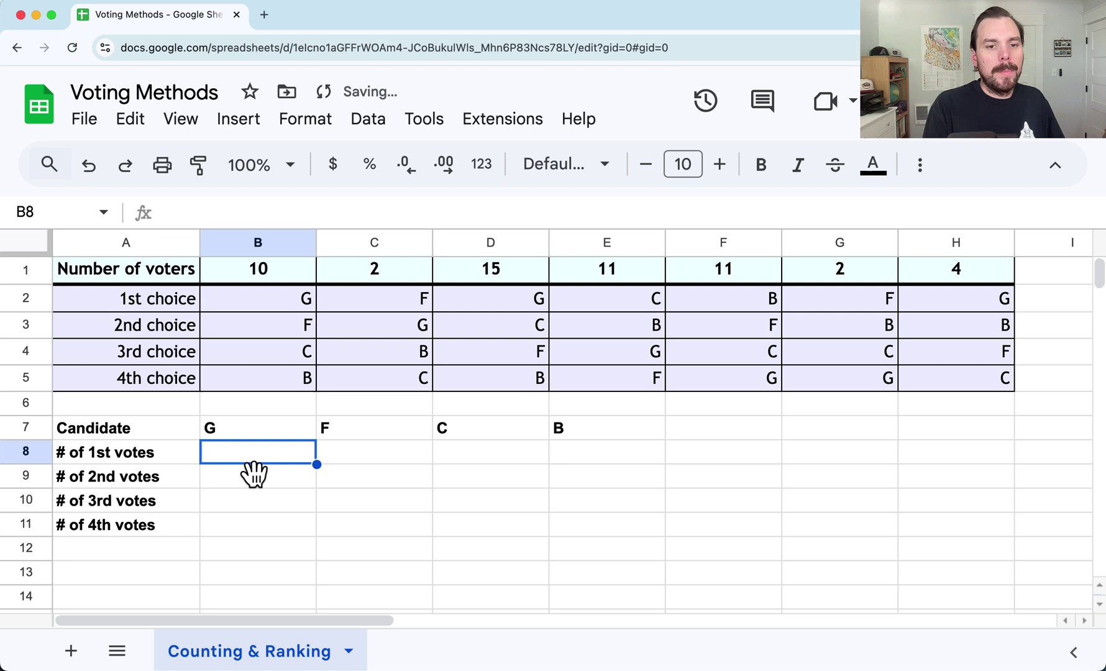
# - Type =sumif(B2:H2,B7,B1:H1) in B8, then swap the B2:H2 range for all of row 2
pyautogui.write('=')
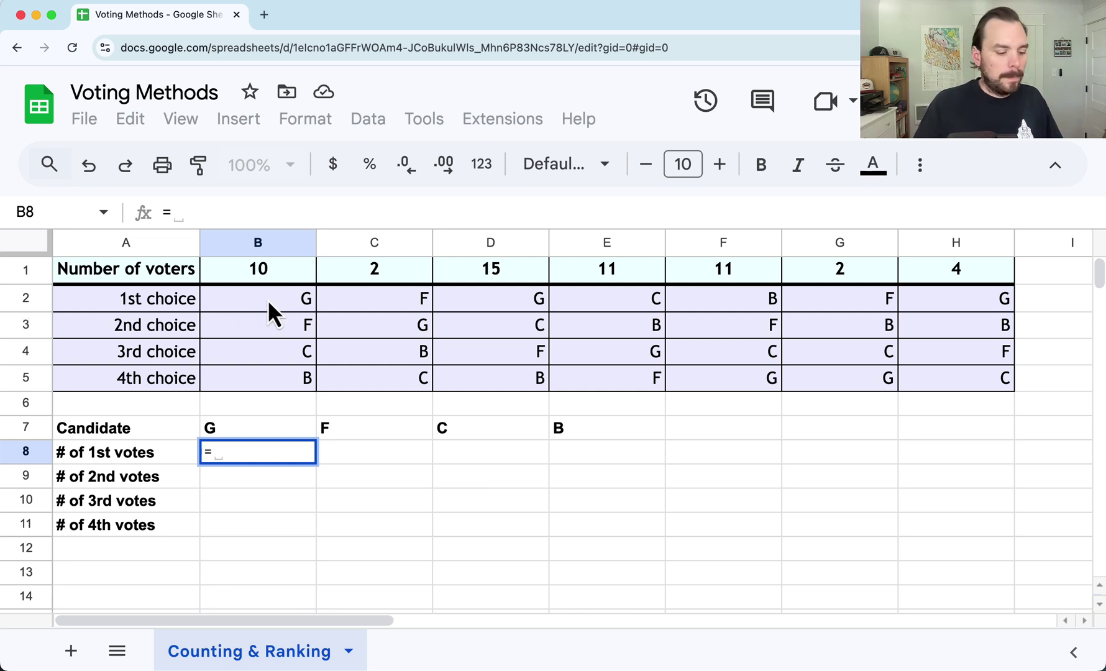
pyautogui.write('sumif')
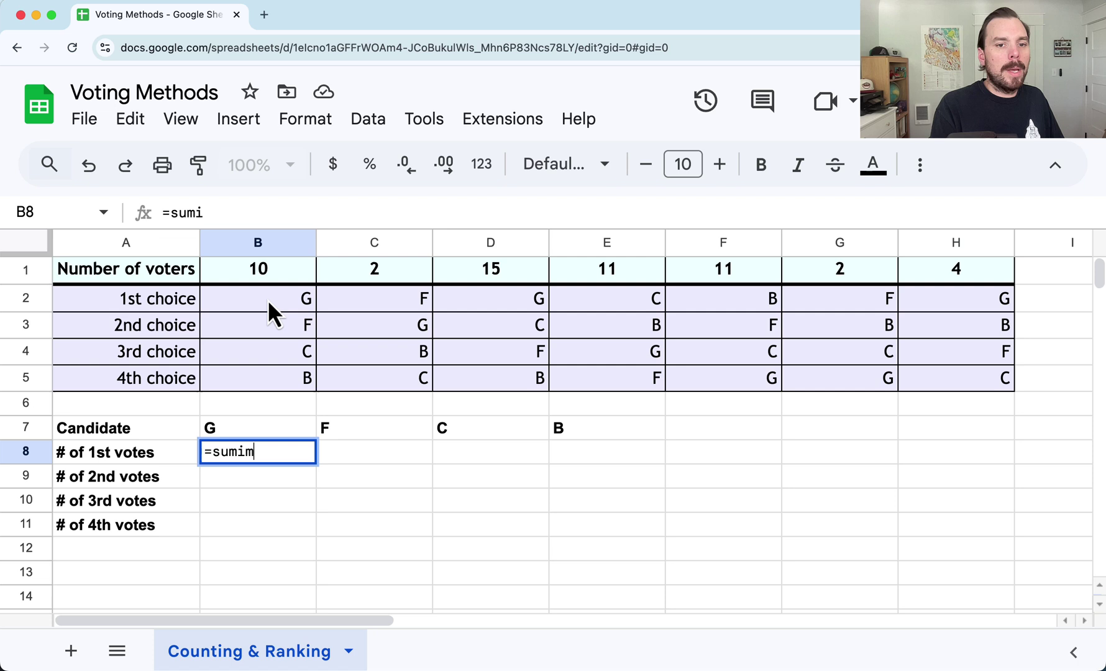
pyautogui.write('(')
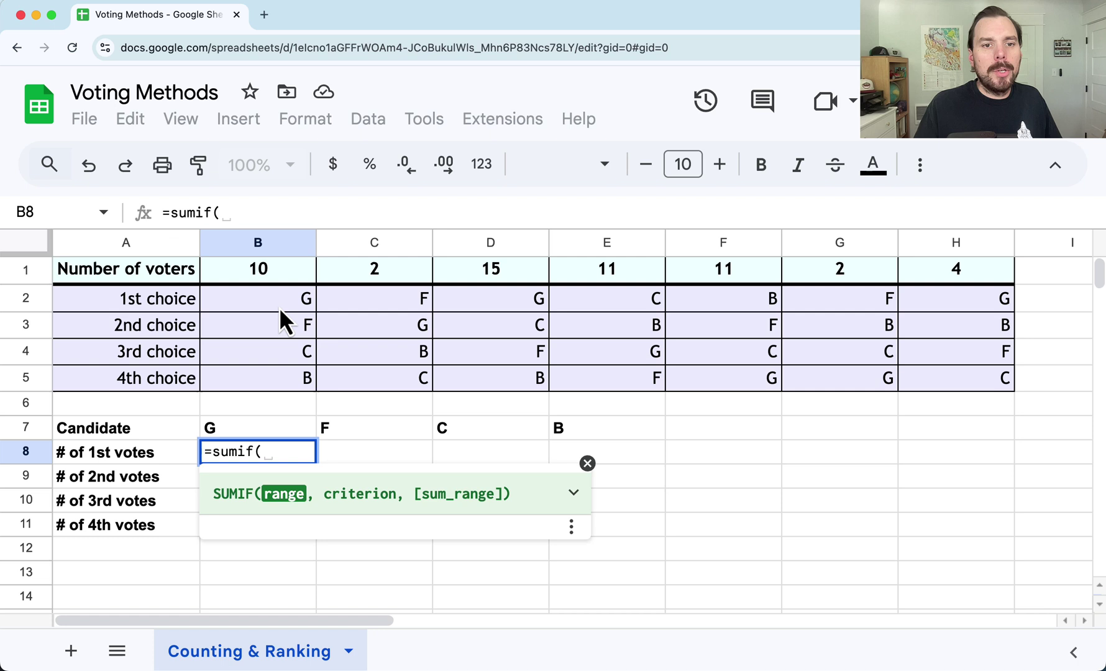
pyautogui.moveTo(279, 307); pyautogui.dragTo(951, 299)
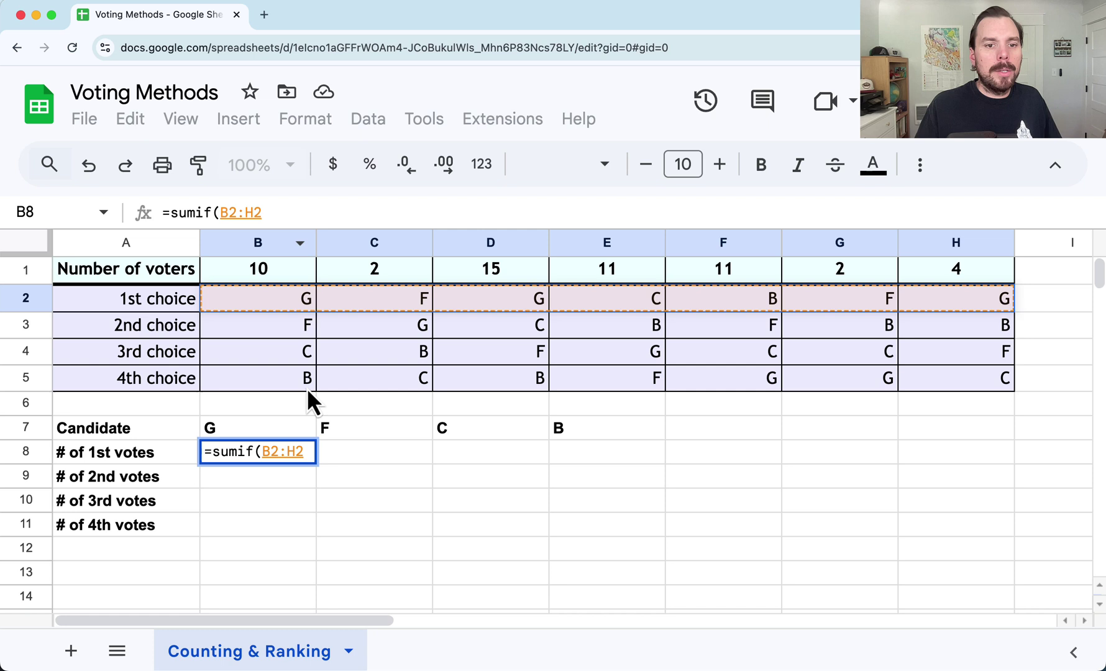
pyautogui.write(',')
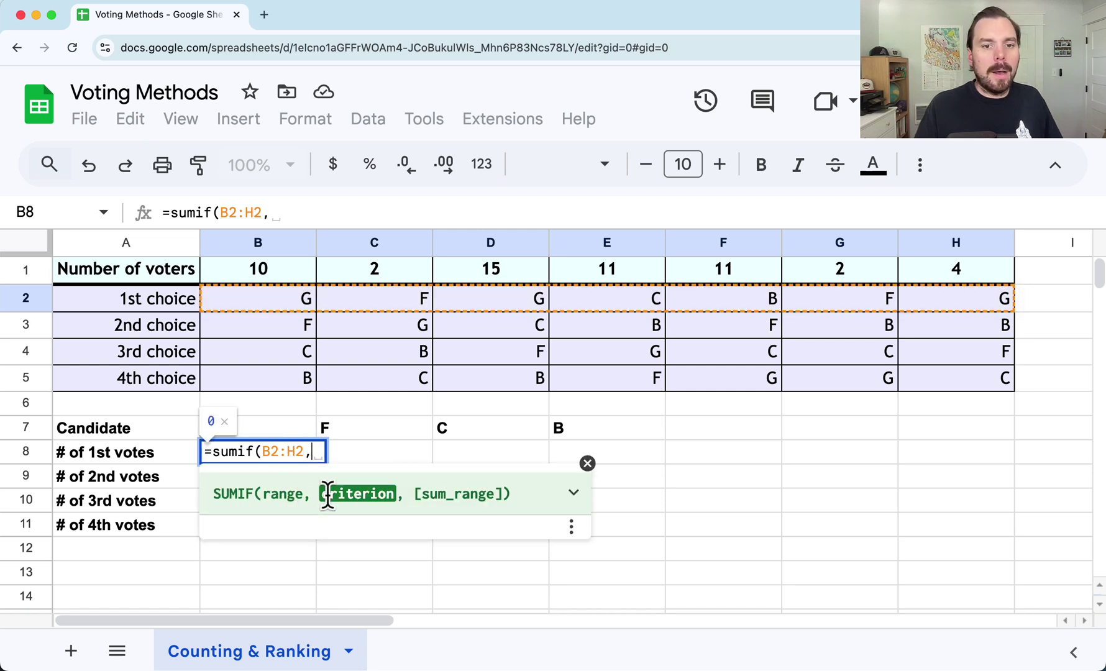
pyautogui.click(284, 430)
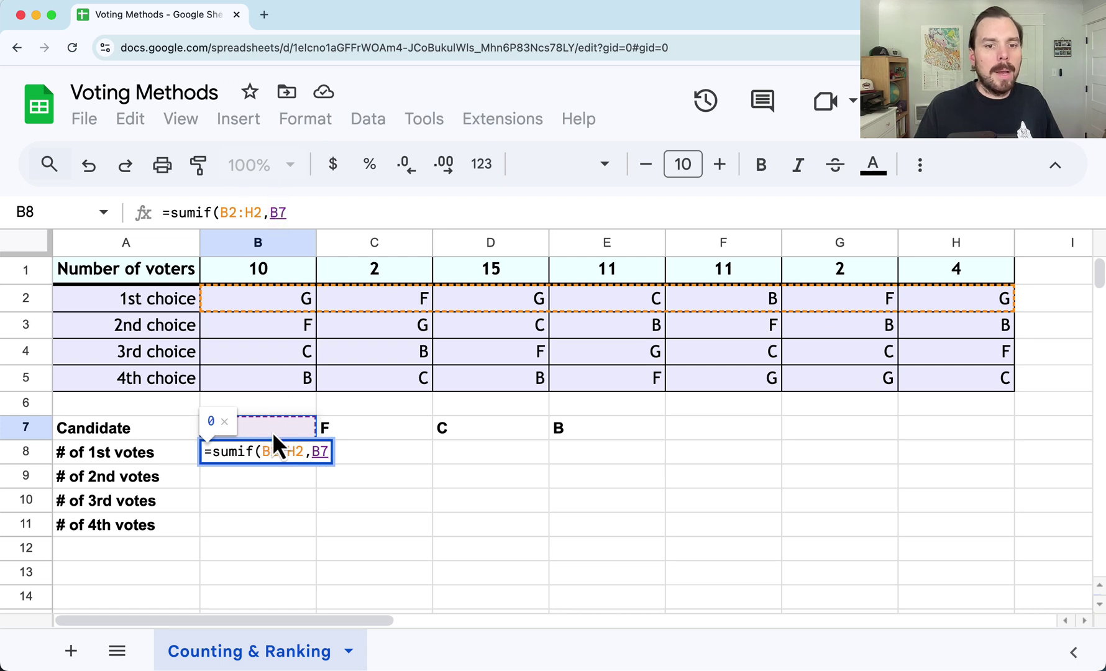
pyautogui.write(',')
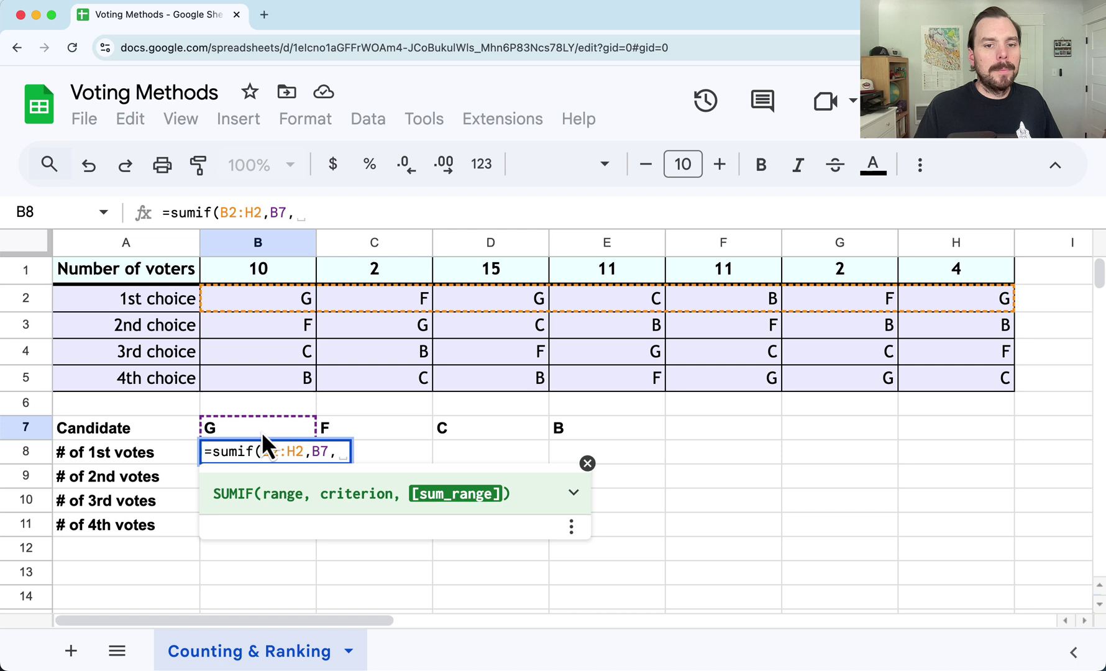
pyautogui.moveTo(252, 268); pyautogui.dragTo(927, 276)
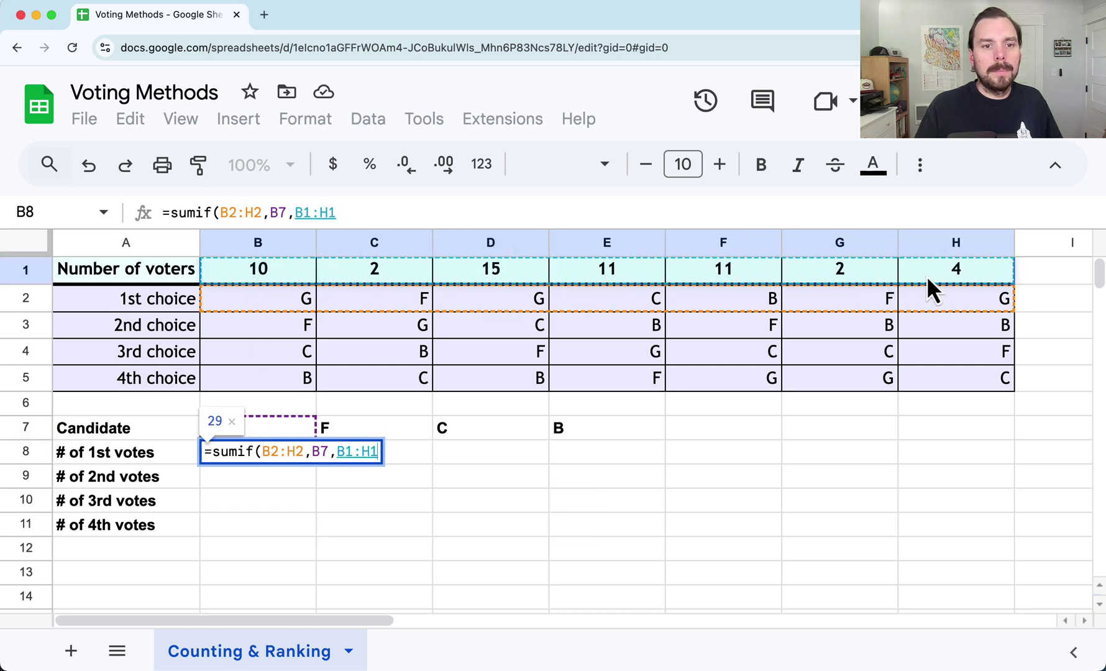
pyautogui.moveTo(304, 450); pyautogui.dragTo(263, 450)
pyautogui.press('BackSpace')
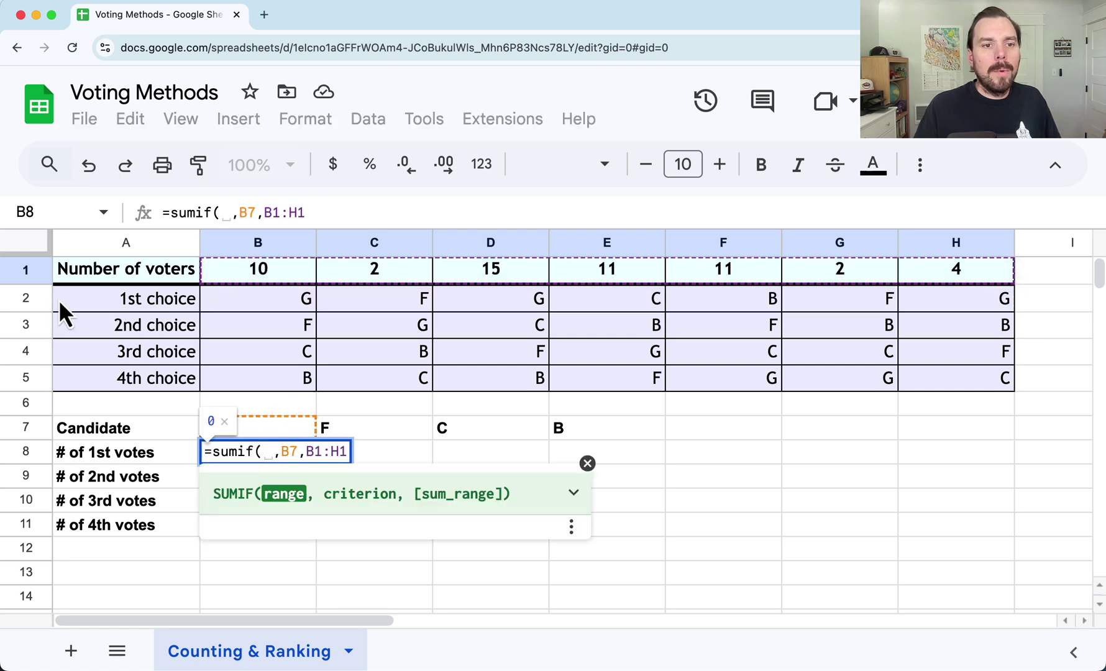
pyautogui.click(28, 301)
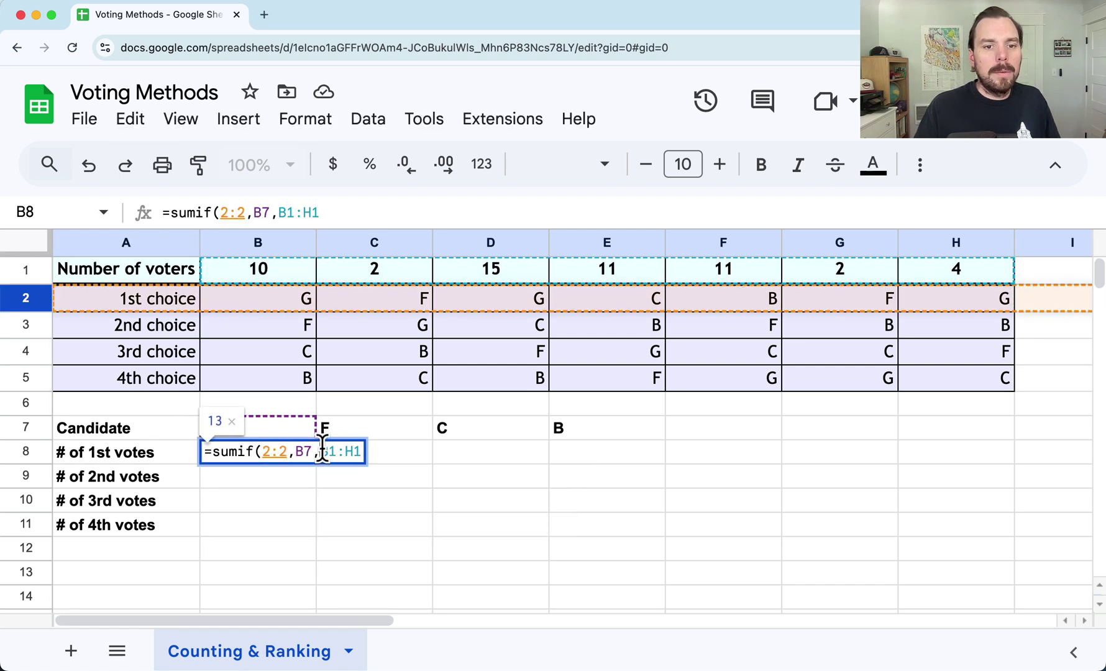
# - Swap the sum range to all of row 1 and commit =sumif(2:2,B7,1:1), showing 29
pyautogui.moveTo(318, 452); pyautogui.dragTo(363, 452)
pyautogui.press('BackSpace')
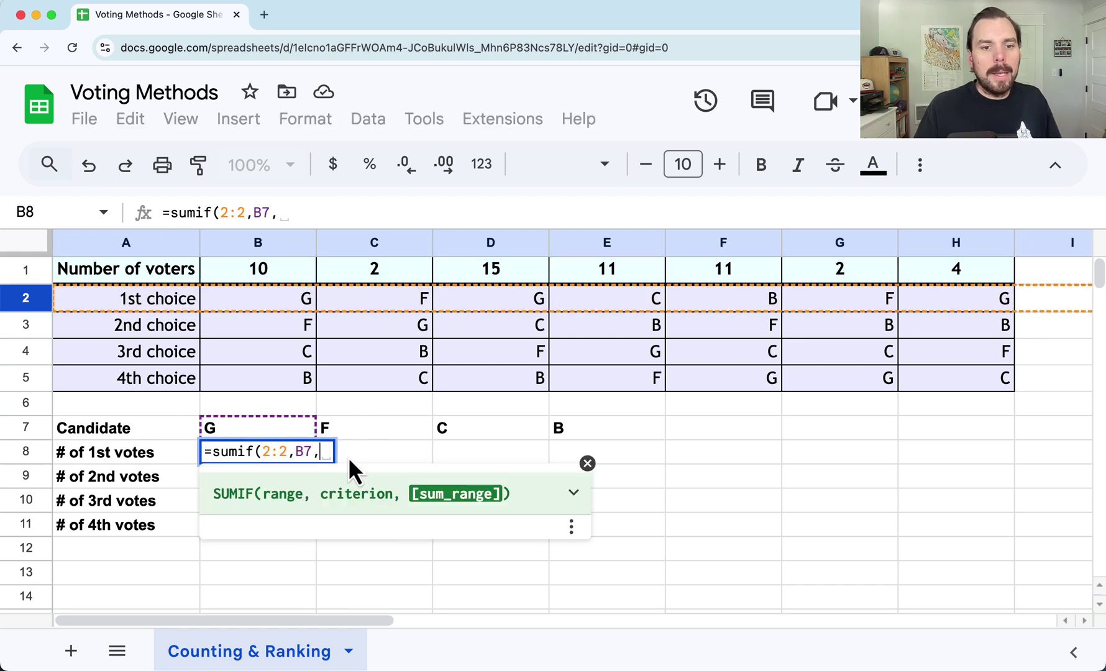
pyautogui.click(31, 270)
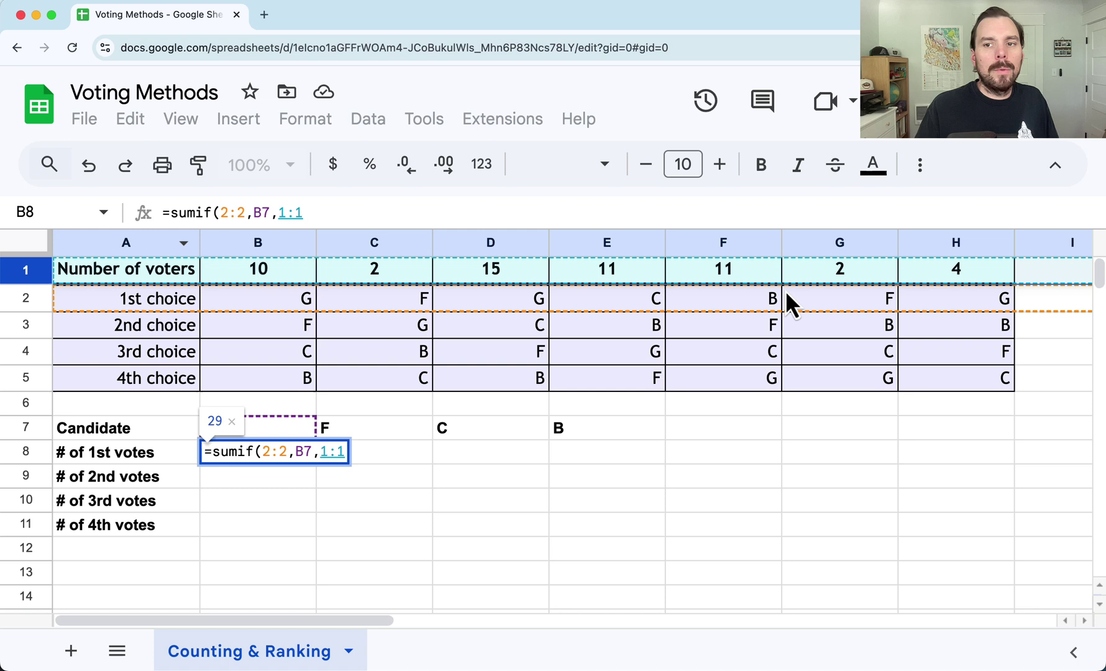
pyautogui.press('Return')
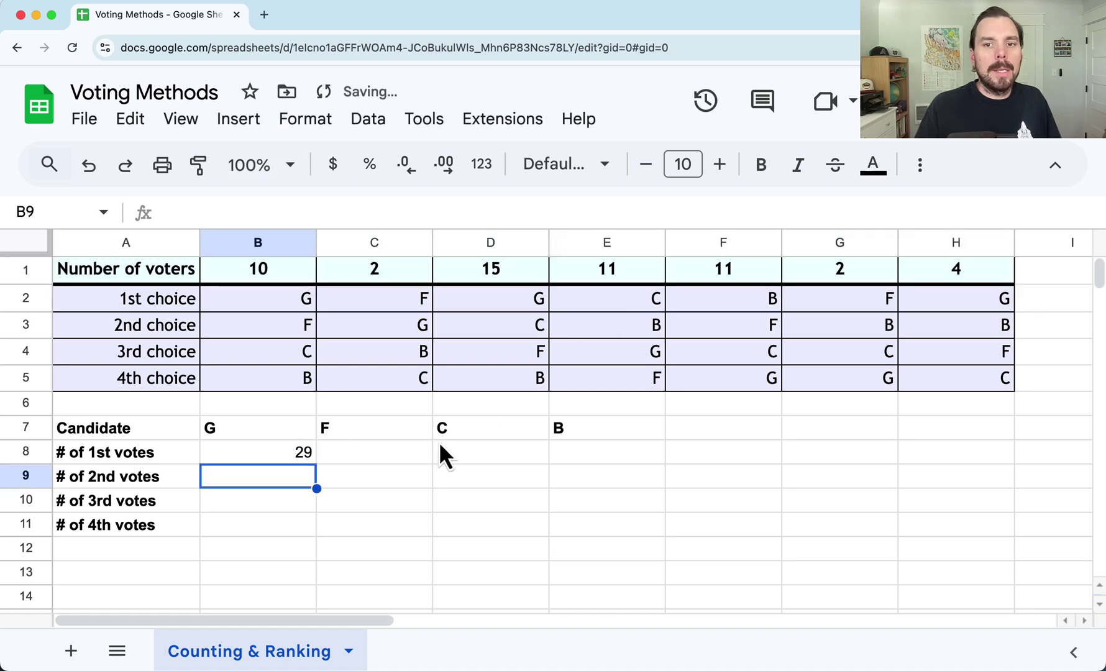
# - Verify the 29 against the voter counts in B1, D1 and H1
pyautogui.click(282, 458)
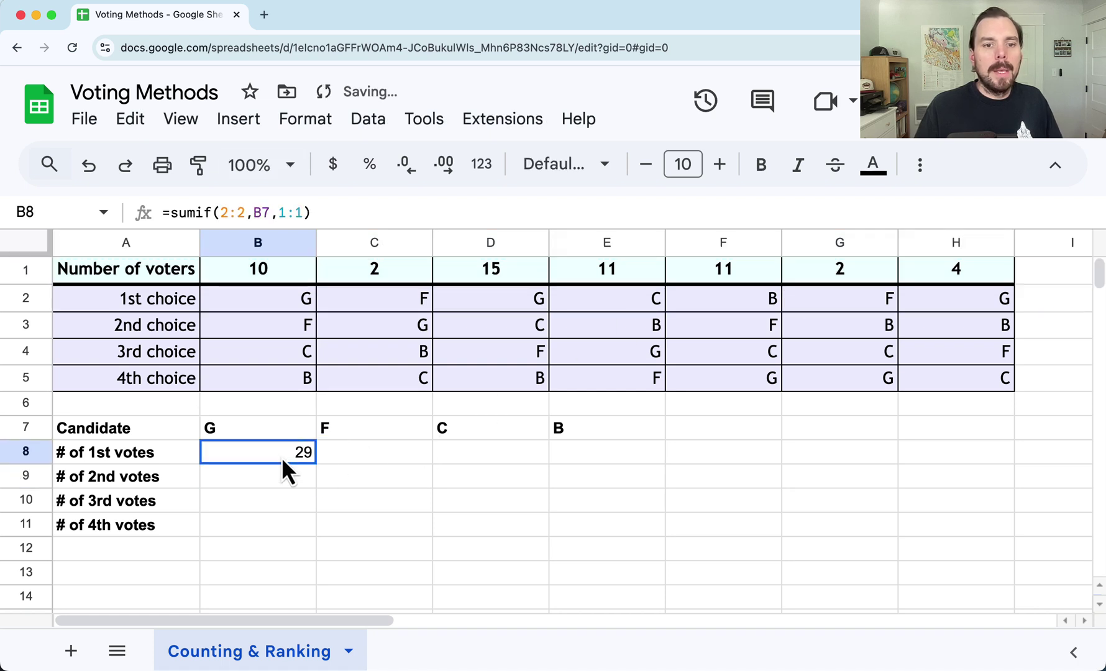
pyautogui.click(276, 268)
pyautogui.click(491, 266)
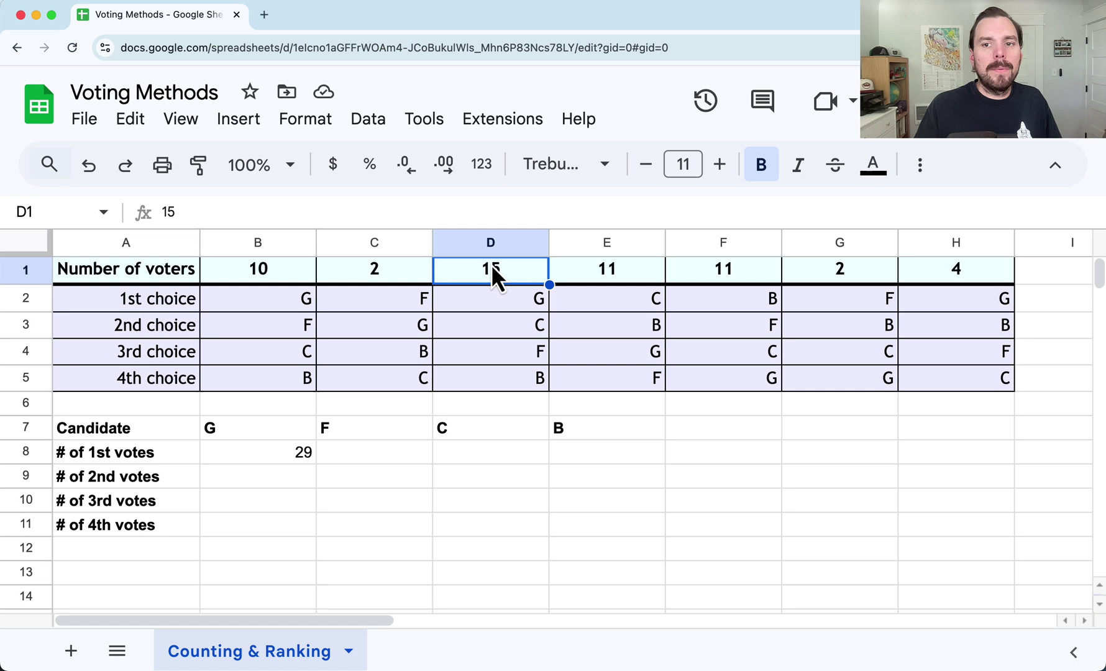
pyautogui.click(935, 274)
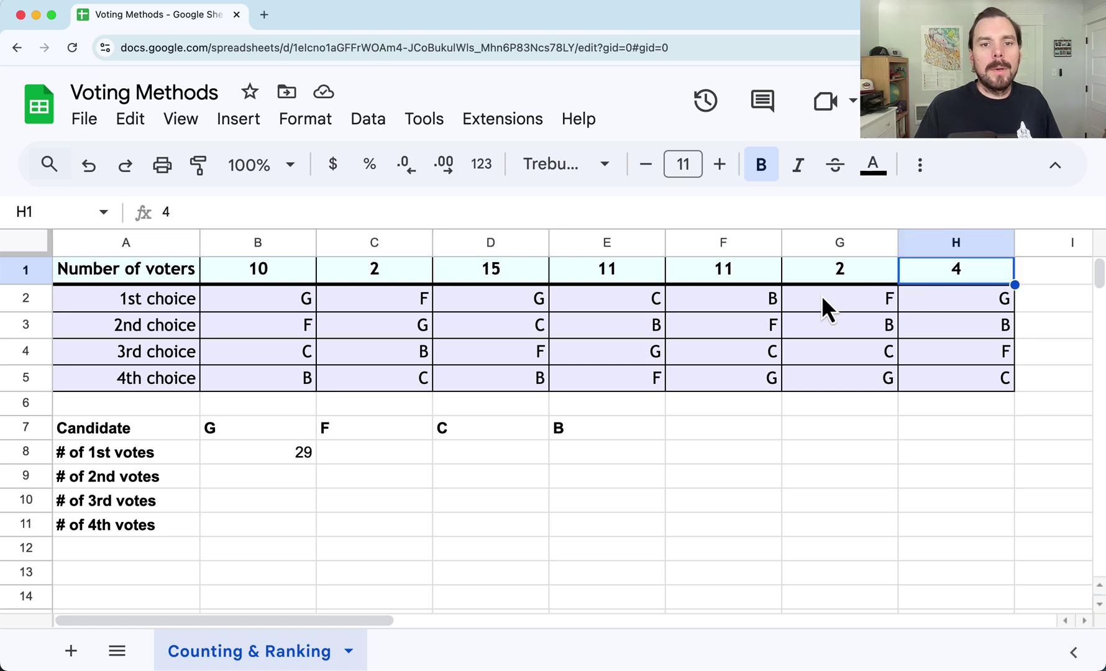
pyautogui.click(227, 452)
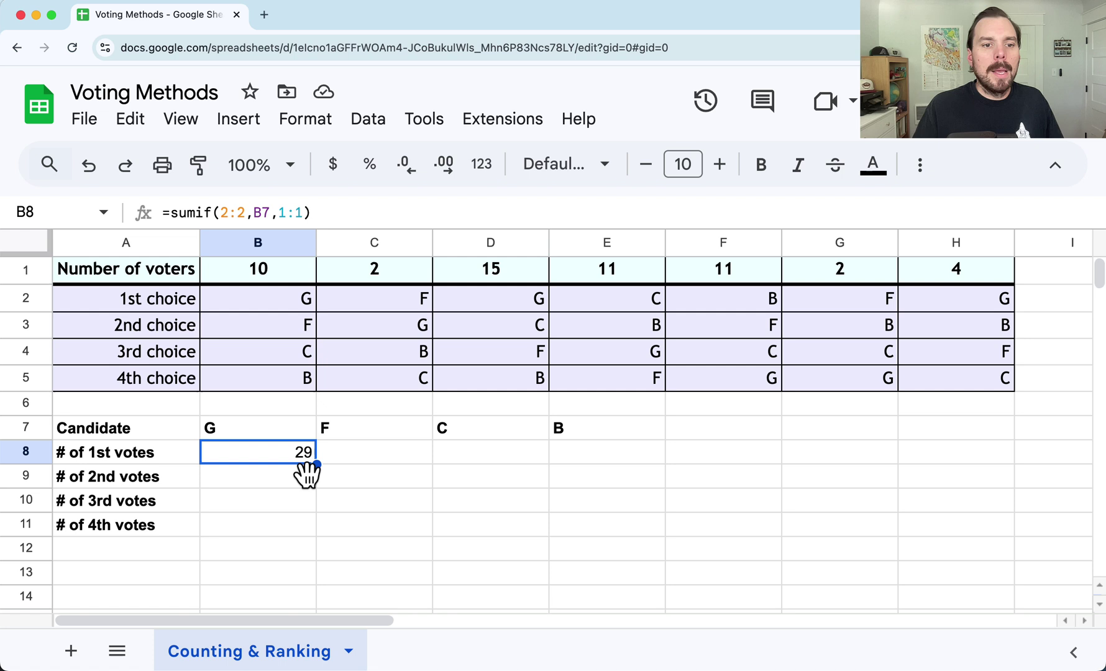
pyautogui.moveTo(317, 463); pyautogui.dragTo(291, 469)
pyautogui.doubleClick(285, 459)
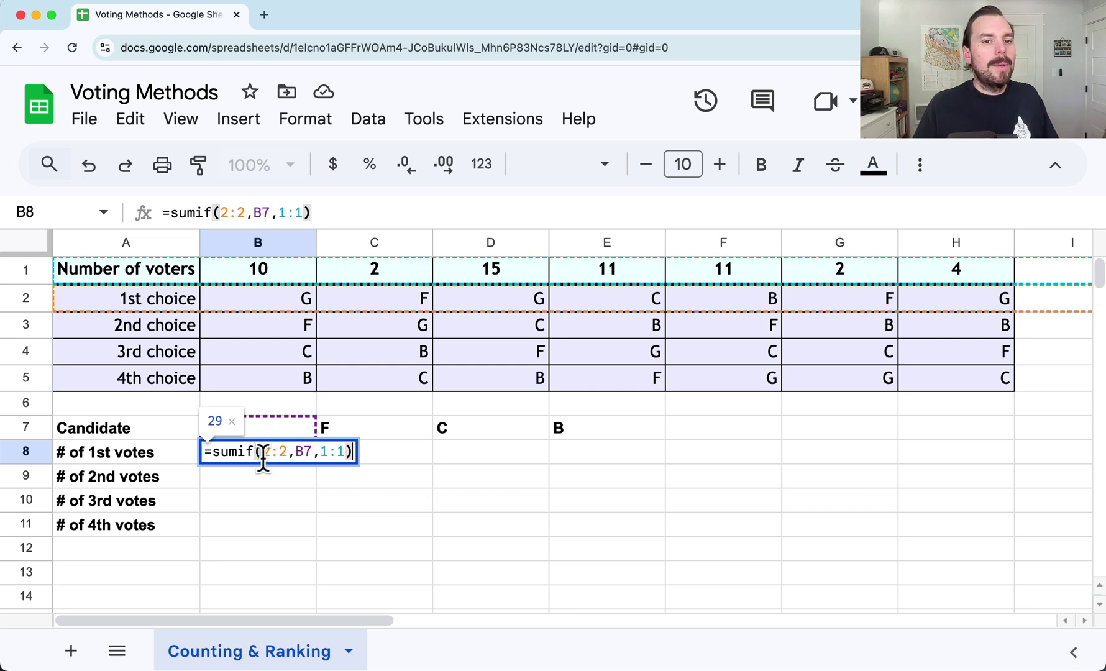
pyautogui.moveTo(262, 452); pyautogui.dragTo(285, 452)
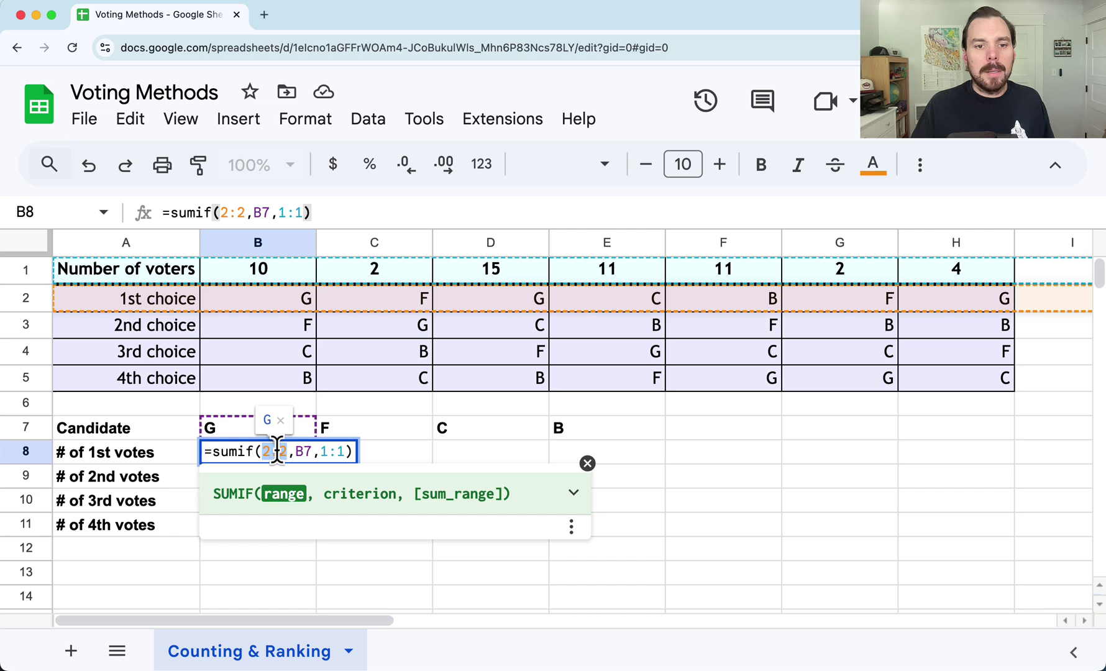
pyautogui.moveTo(277, 450)
pyautogui.mouseDown()
pyautogui.moveTo(345, 452)
pyautogui.moveTo(262, 452)
pyautogui.mouseUp()
pyautogui.click(248, 305)
pyautogui.moveTo(249, 304); pyautogui.dragTo(480, 297)
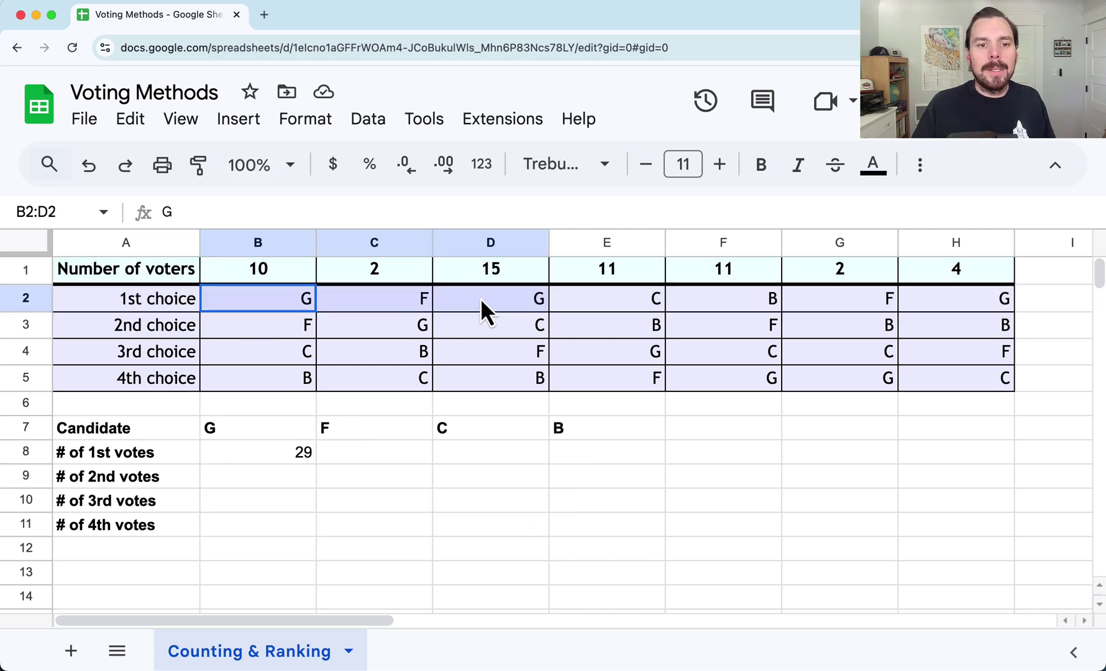
pyautogui.doubleClick(288, 455)
pyautogui.moveTo(281, 450); pyautogui.dragTo(268, 454)
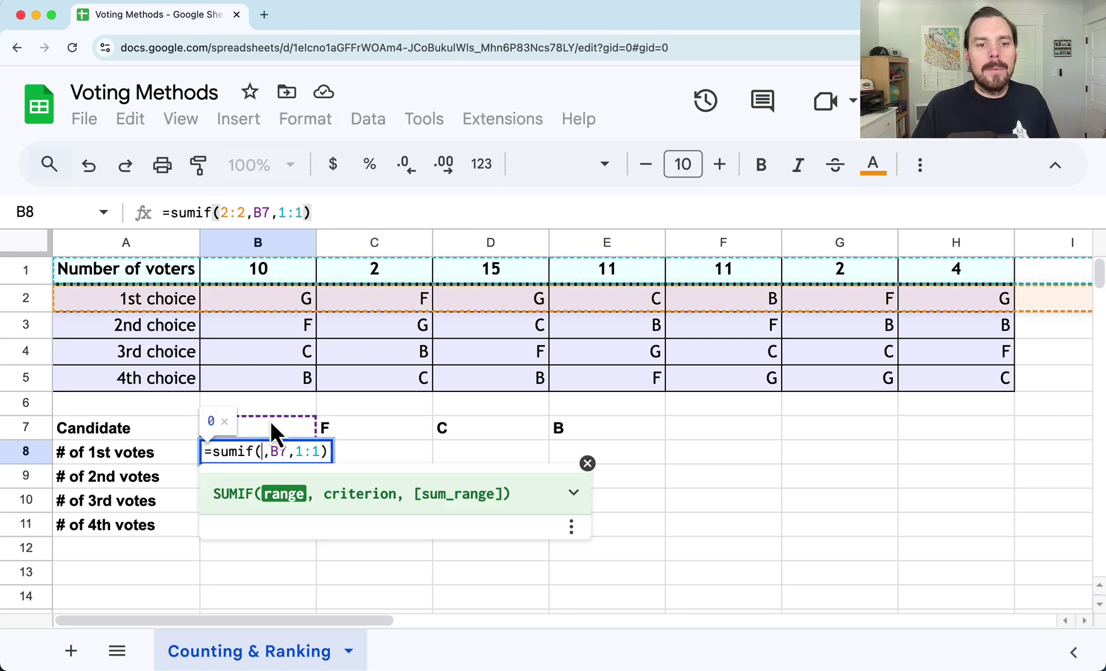
pyautogui.moveTo(259, 302); pyautogui.dragTo(972, 286)
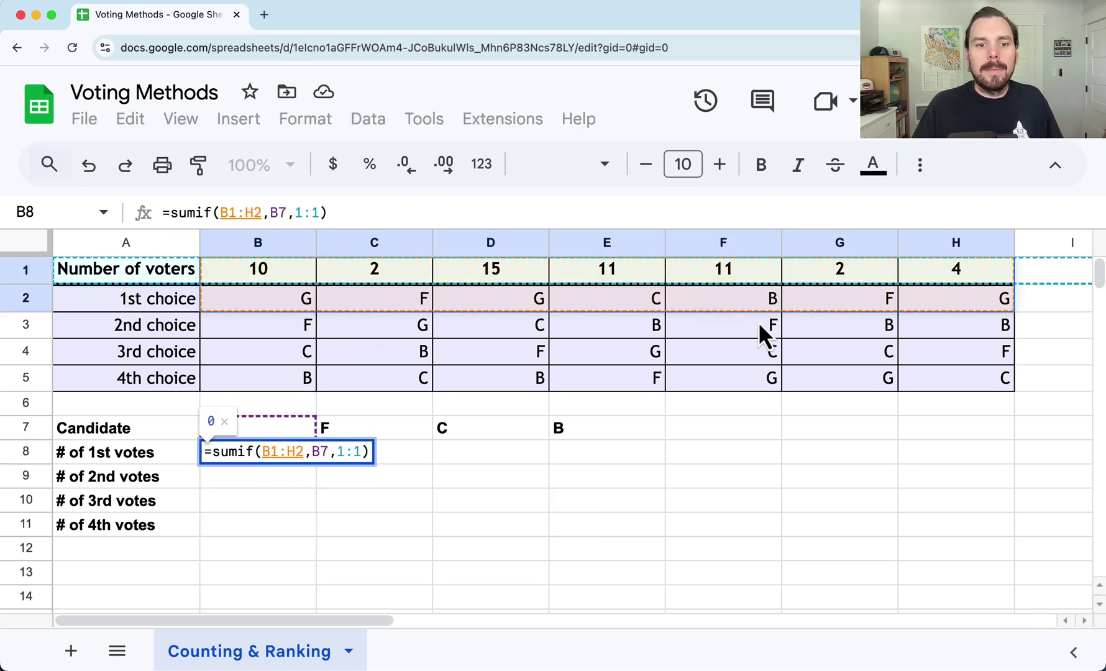
pyautogui.press('BackSpace')
pyautogui.press('BackSpace')
pyautogui.press('BackSpace')
pyautogui.press('BackSpace')
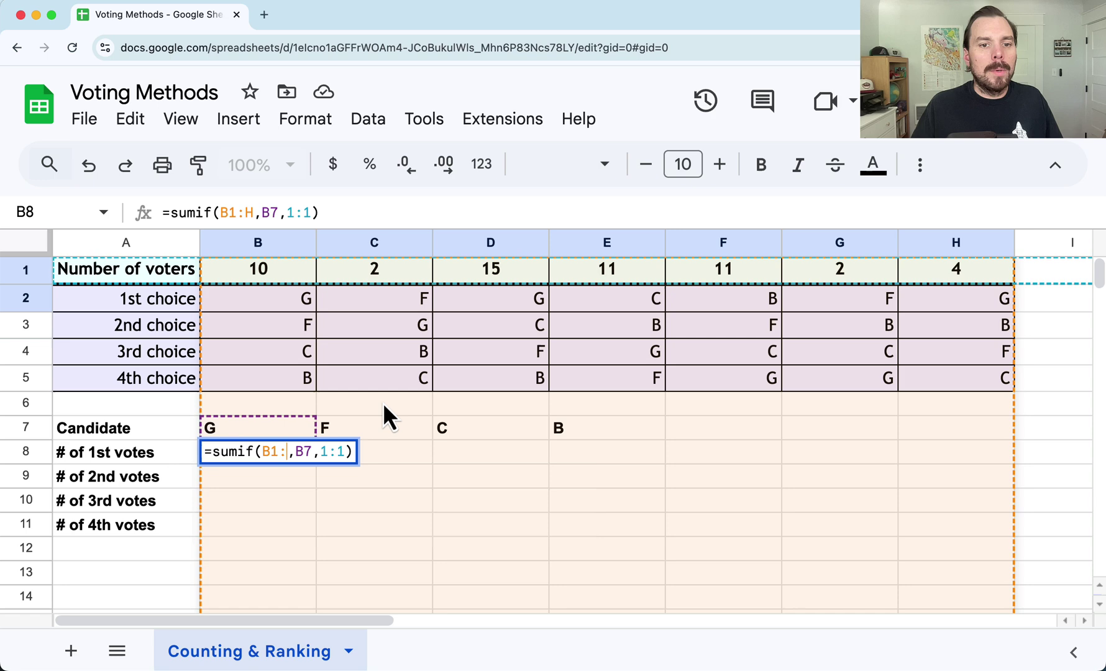
pyautogui.moveTo(25, 300); pyautogui.dragTo(172, 376)
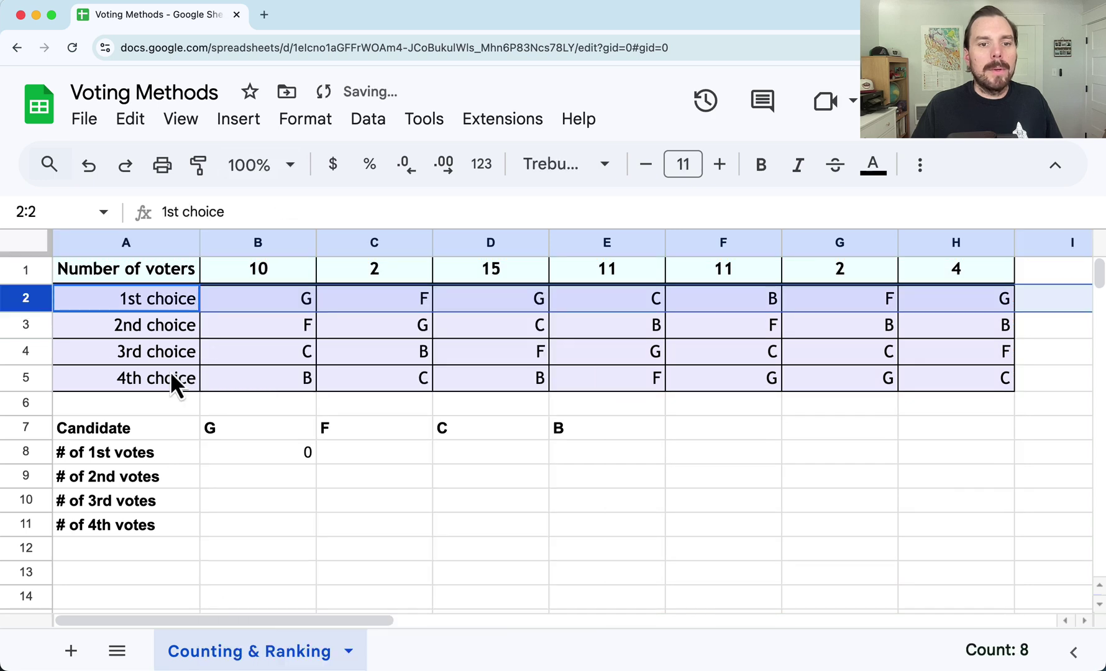
pyautogui.click(300, 462)
pyautogui.doubleClick(300, 462)
pyautogui.doubleClick(266, 452)
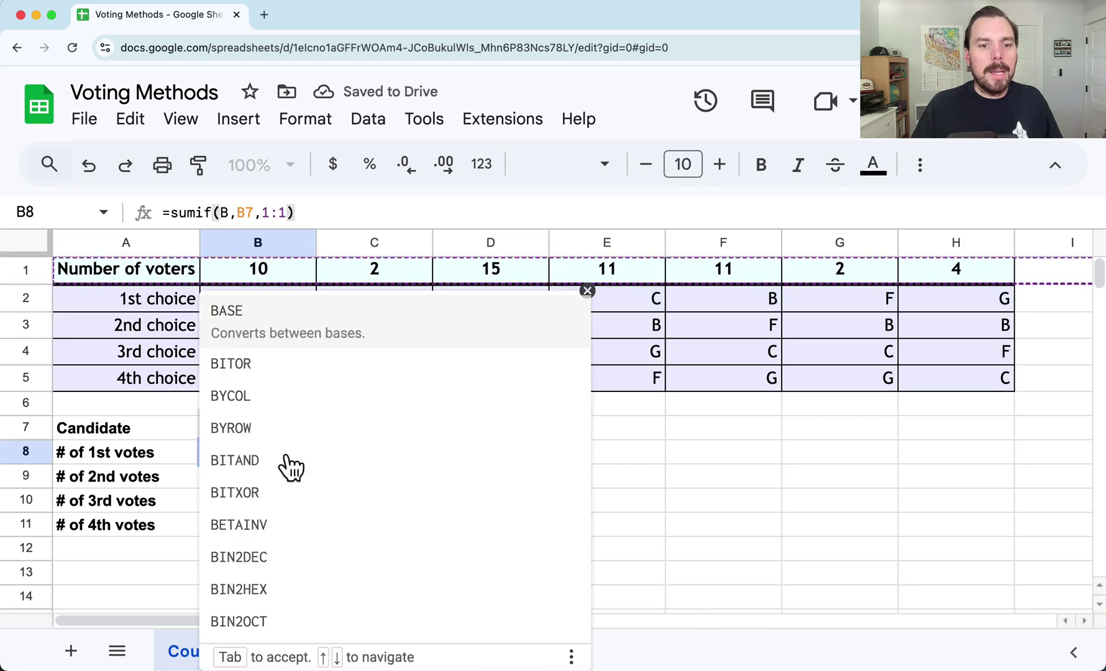
pyautogui.press('BackSpace')
pyautogui.click(31, 300)
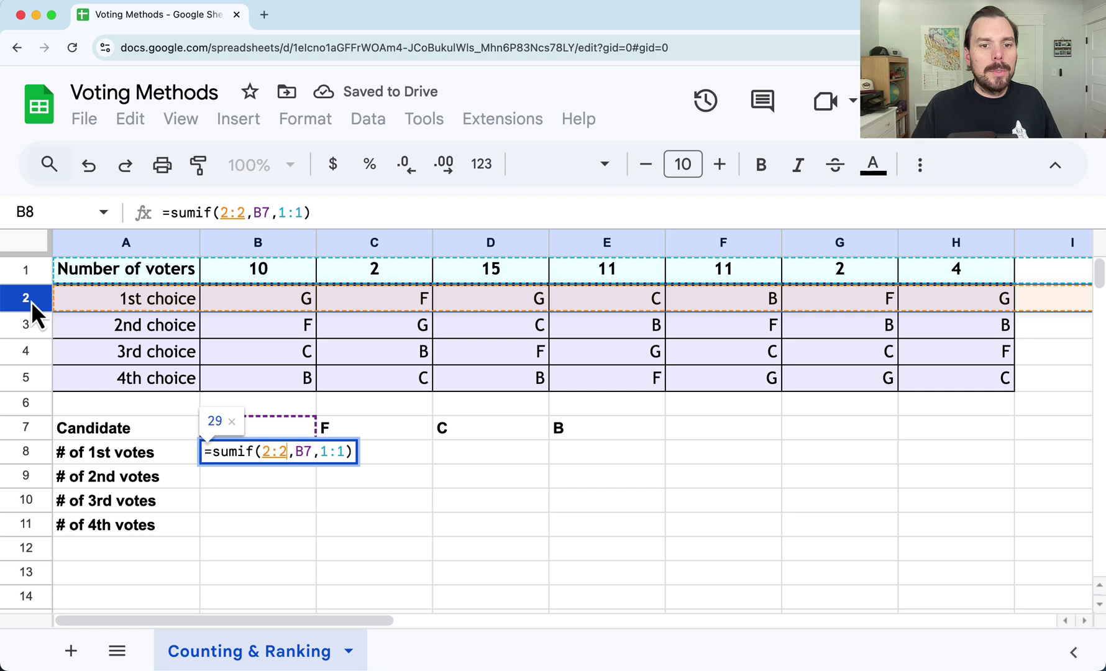
# - Confirm B8's SUMIF and fill it across to E8, giving 4, 11 and 11 for F, C and B
pyautogui.click(335, 454)
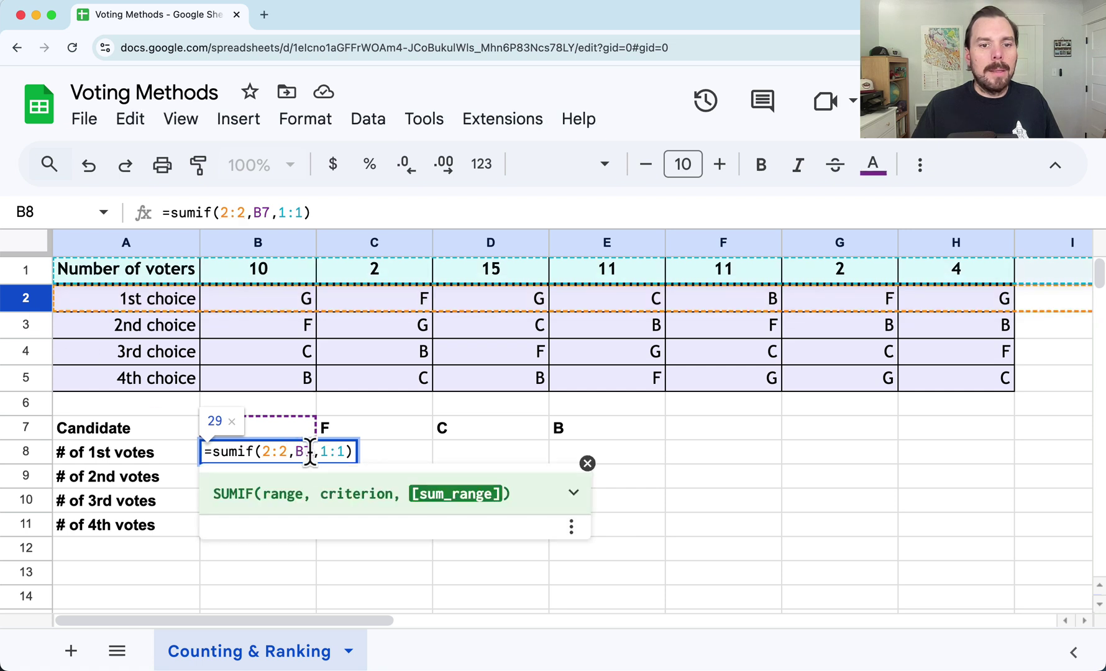
pyautogui.click(304, 452)
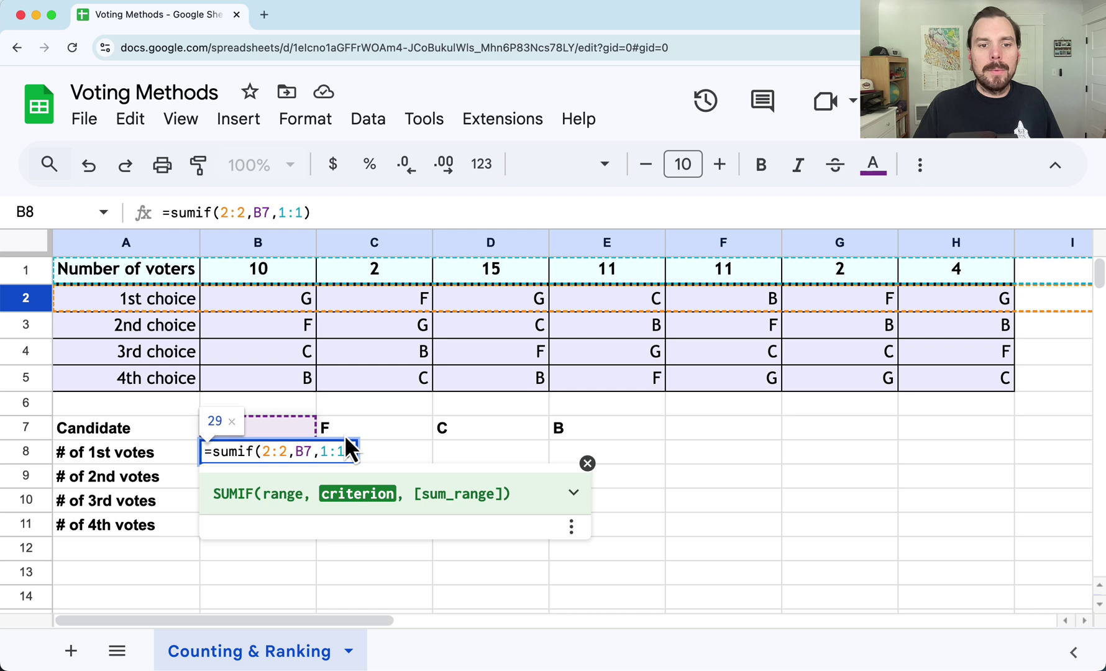
pyautogui.press('Return')
pyautogui.click(309, 461)
pyautogui.moveTo(316, 464); pyautogui.dragTo(560, 463)
# - Inspect the copied formula in C8 and compare it with column C's voter count and first choice
pyautogui.doubleClick(335, 450)
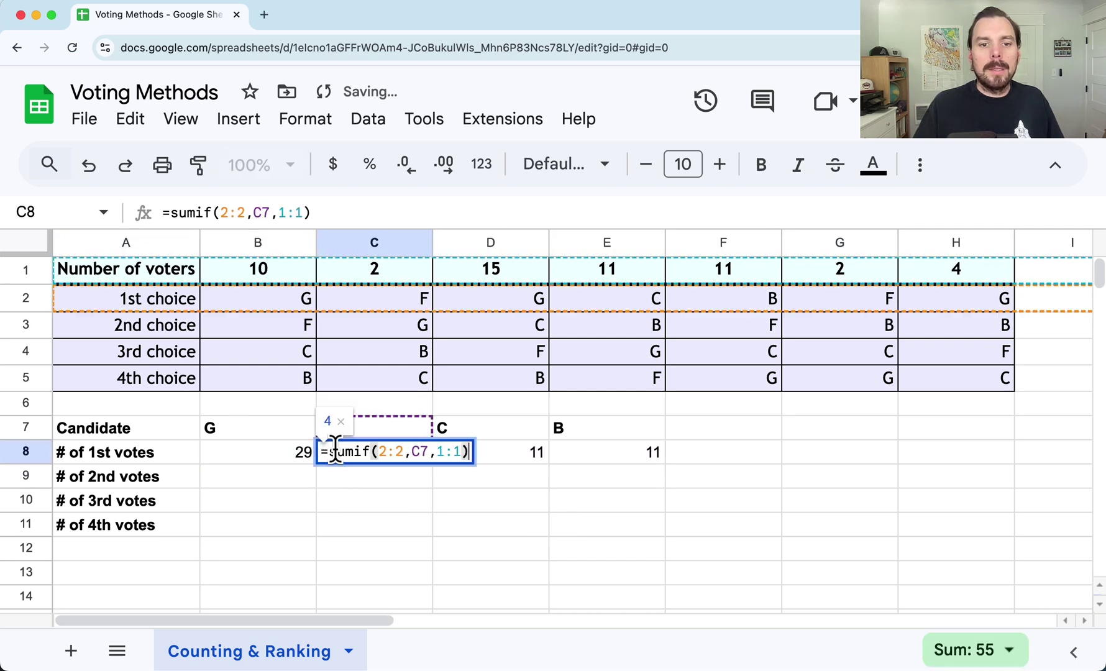
pyautogui.click(384, 452)
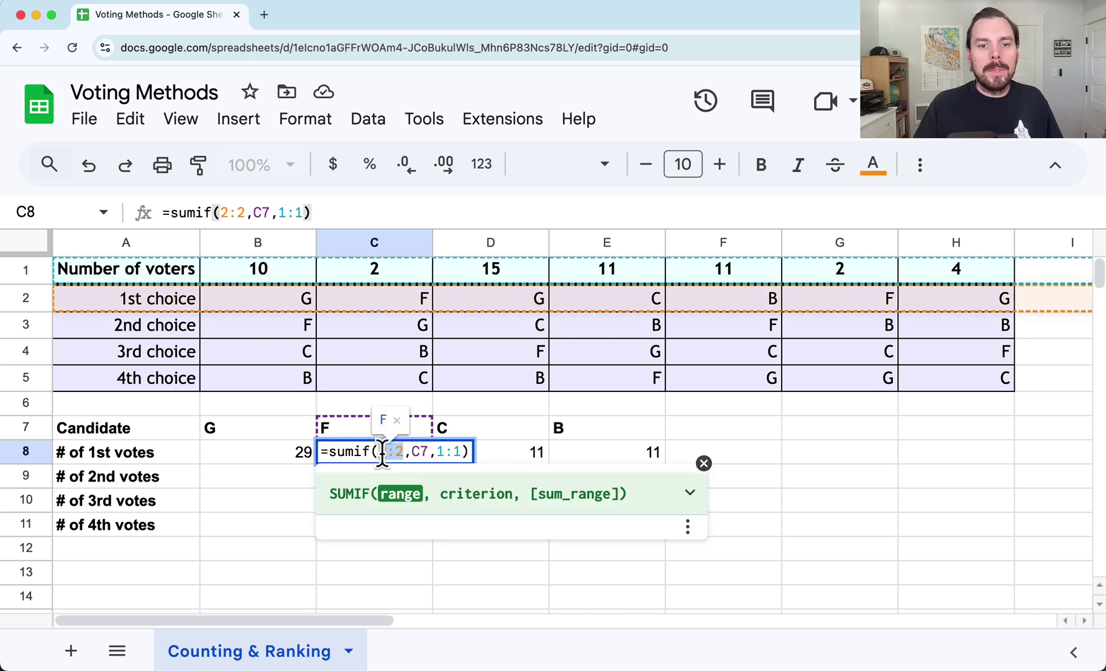
pyautogui.moveTo(454, 449); pyautogui.dragTo(461, 450)
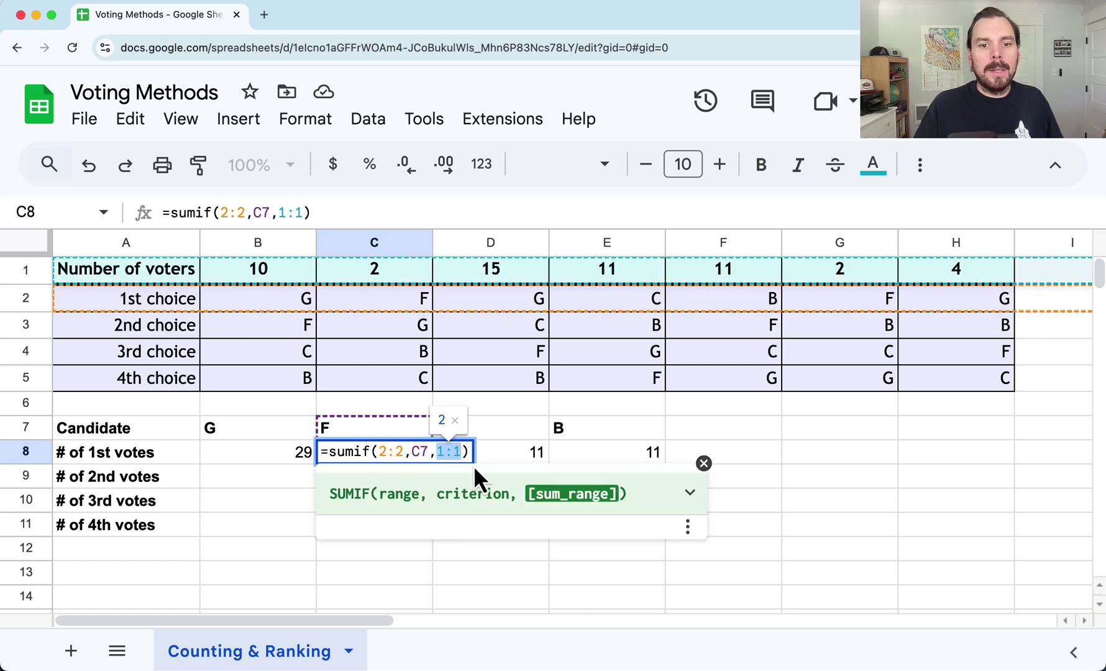
pyautogui.press('Return')
pyautogui.click(388, 266)
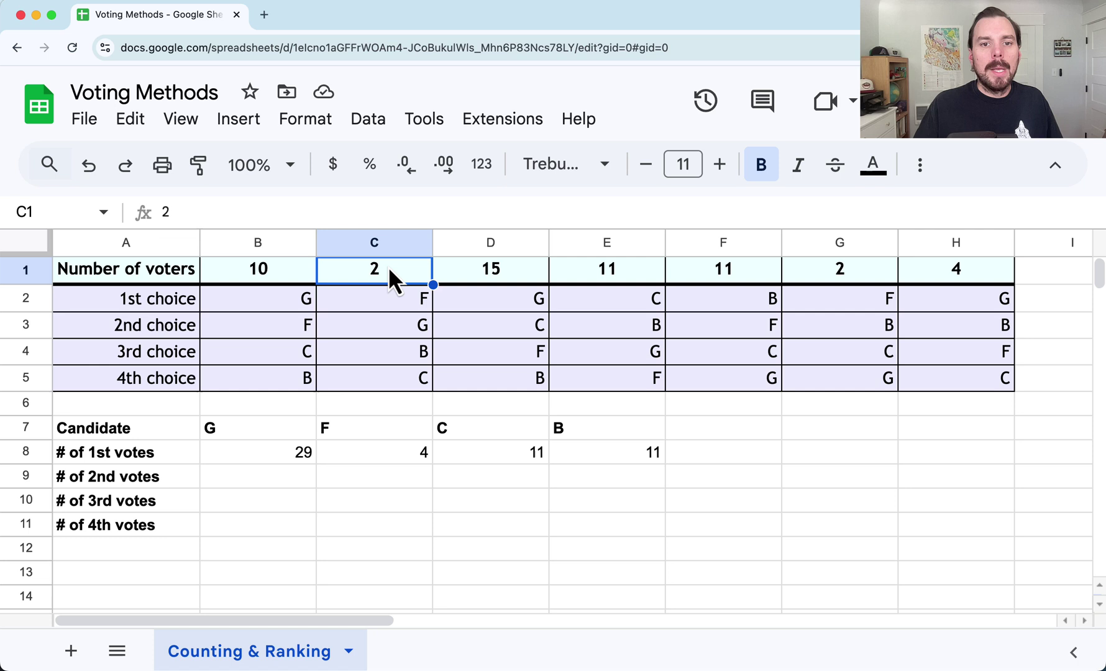
pyautogui.click(397, 291)
pyautogui.click(394, 272)
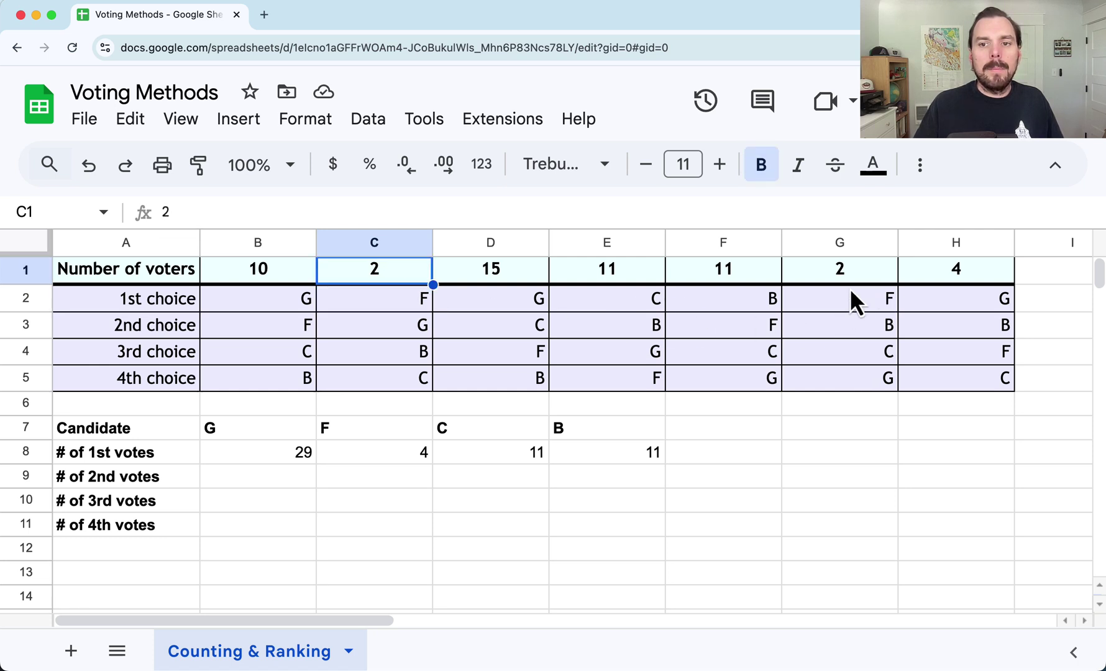
pyautogui.click(854, 271)
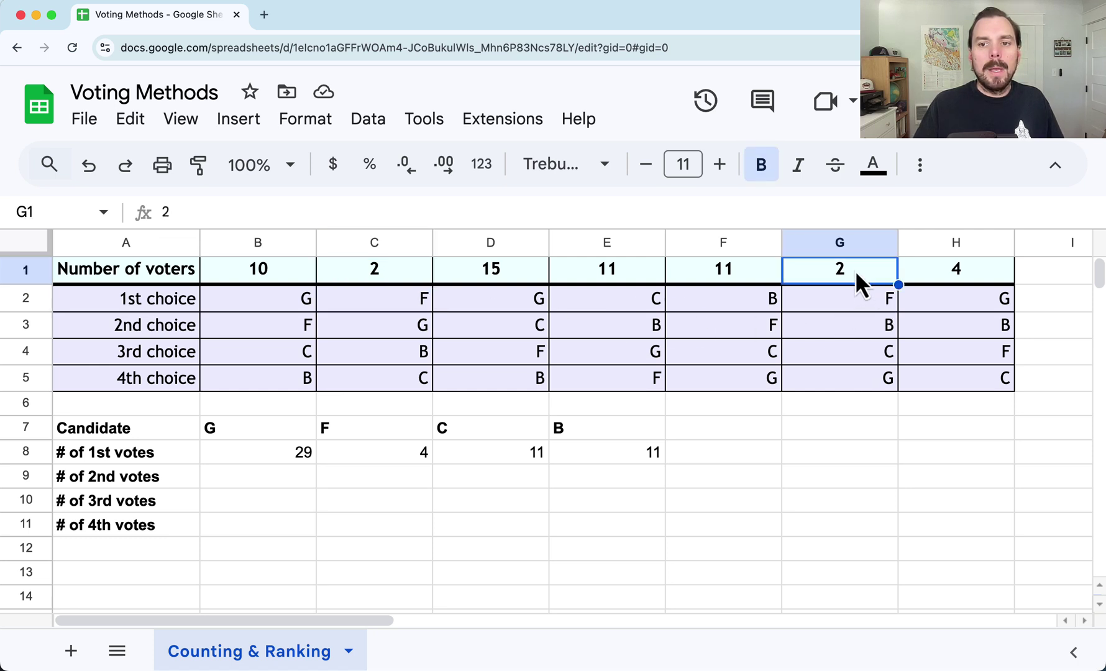
pyautogui.click(373, 462)
pyautogui.click(649, 454)
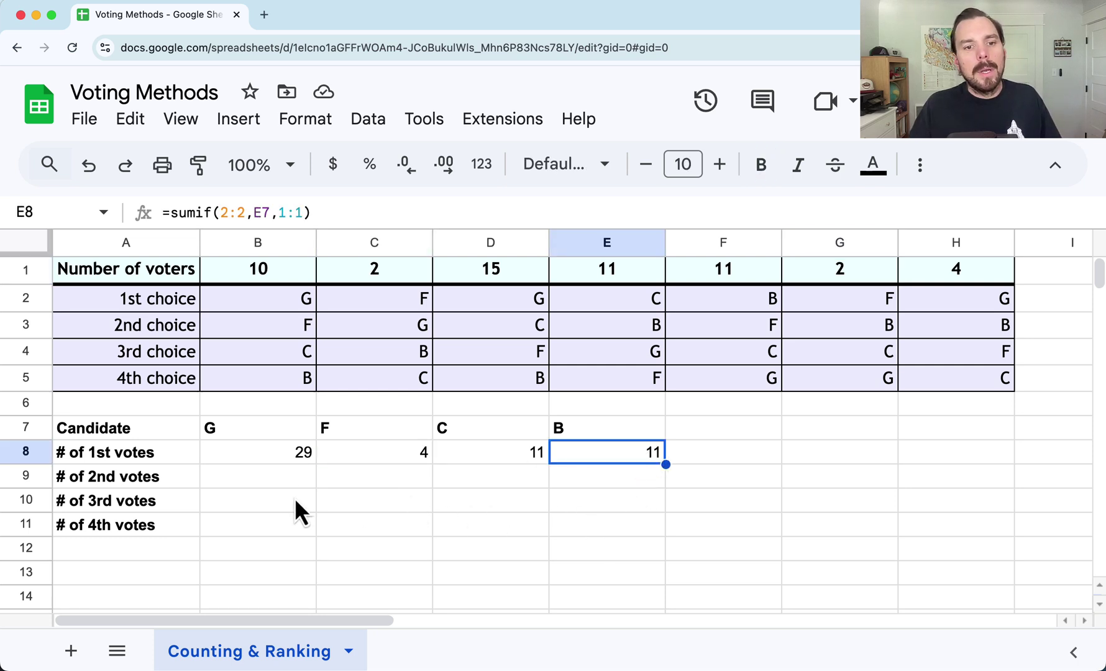
pyautogui.click(292, 458)
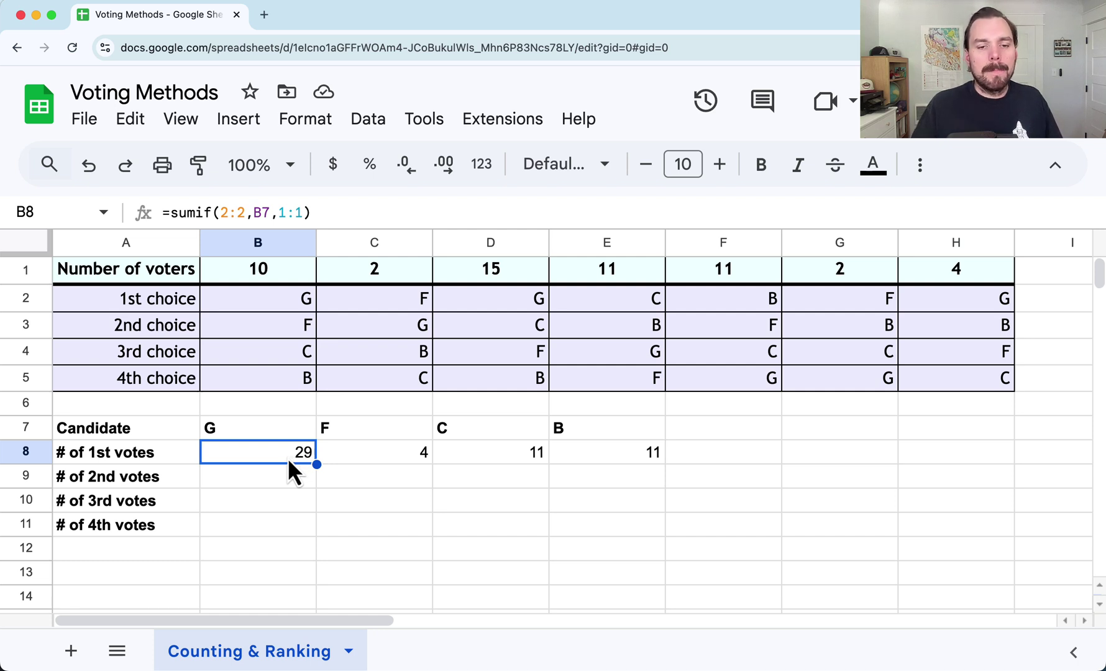
# - Open B8's =sumif(2:2,B7,1:1) formula for in-cell editing
pyautogui.doubleClick(299, 459)
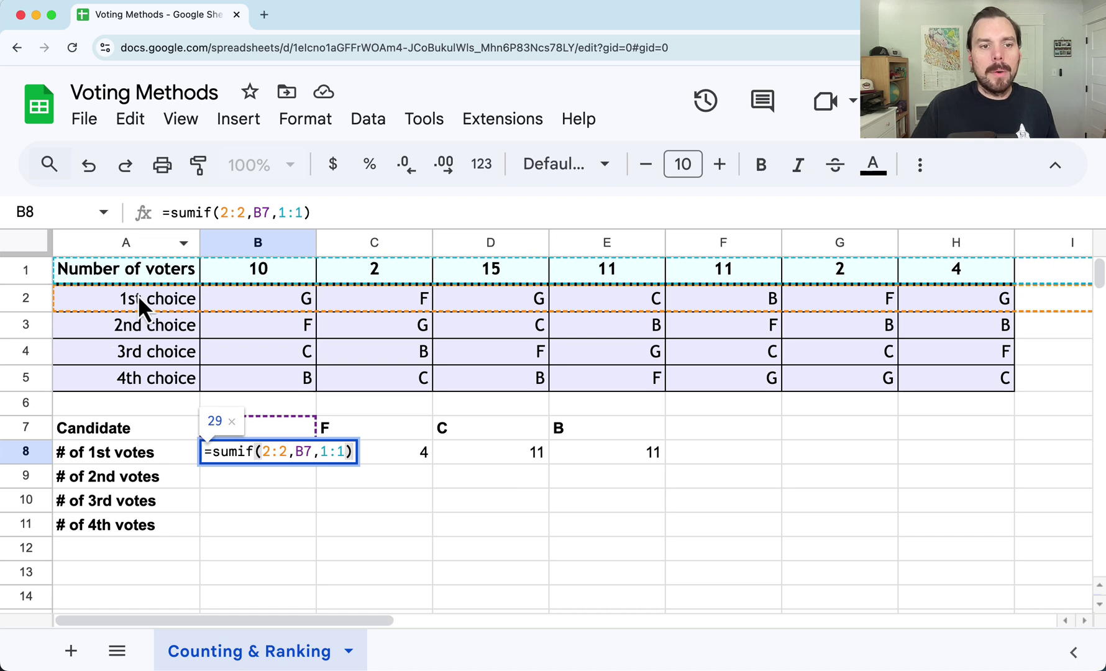
# - Anchor B8's formula as =sumif(2:2,B$7,$1:$1) and confirm it
pyautogui.doubleClick(274, 452)
pyautogui.click(313, 452)
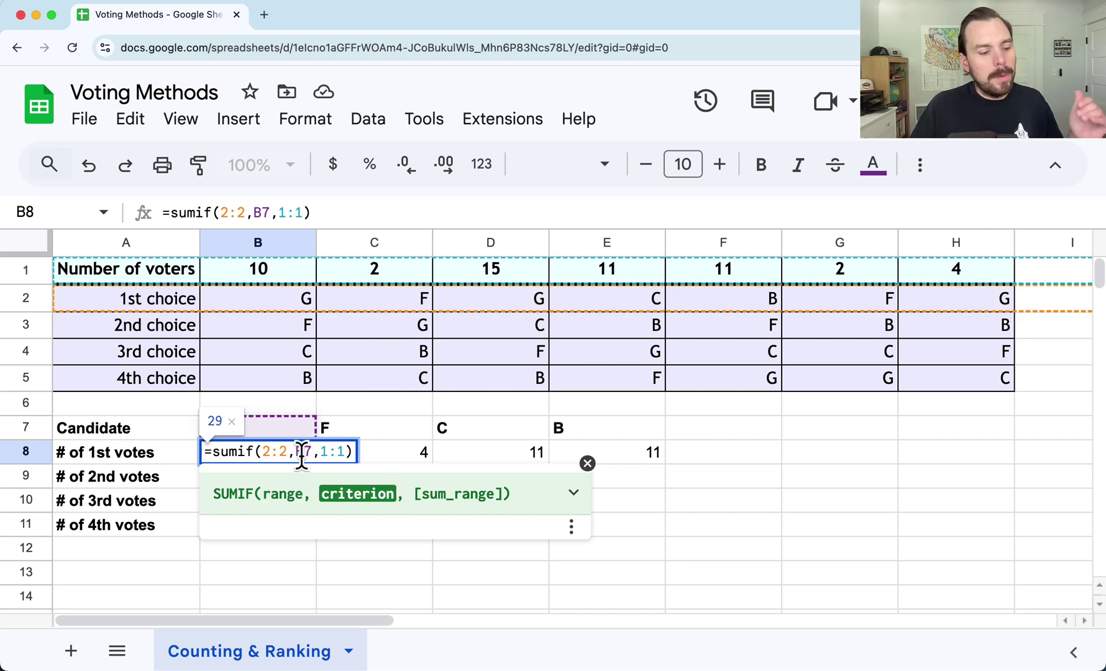
pyautogui.click(301, 451)
pyautogui.write('$')
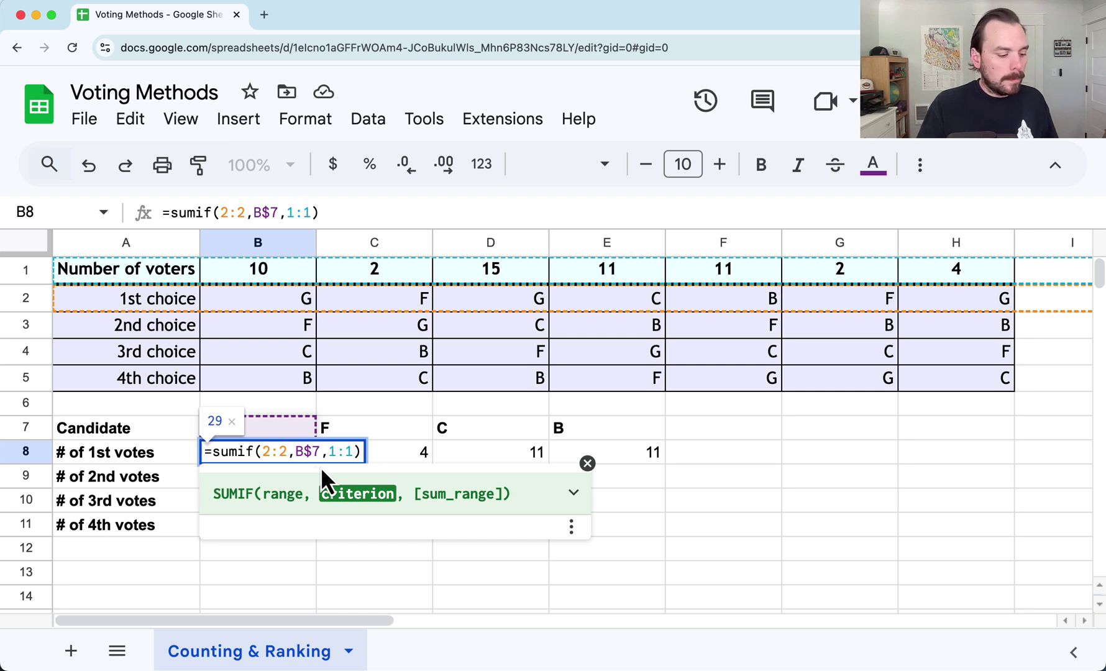
pyautogui.press('F4')
pyautogui.press('F4')
pyautogui.press('F4')
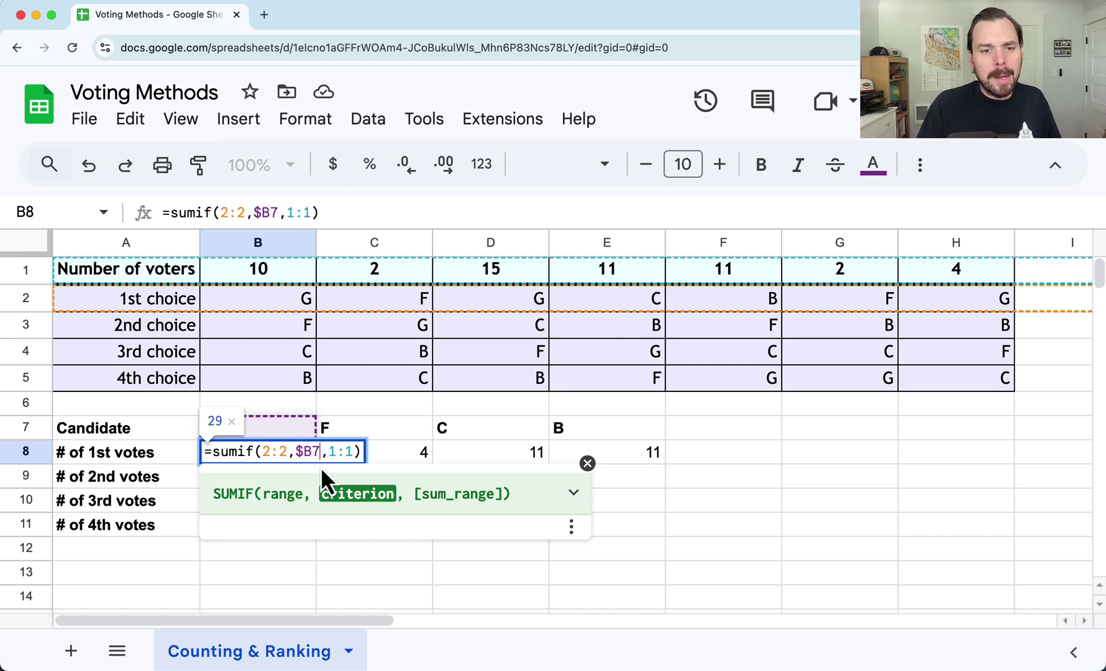
pyautogui.press('F4')
pyautogui.press('F4')
pyautogui.press('F4')
pyautogui.press('F4')
pyautogui.press('F4')
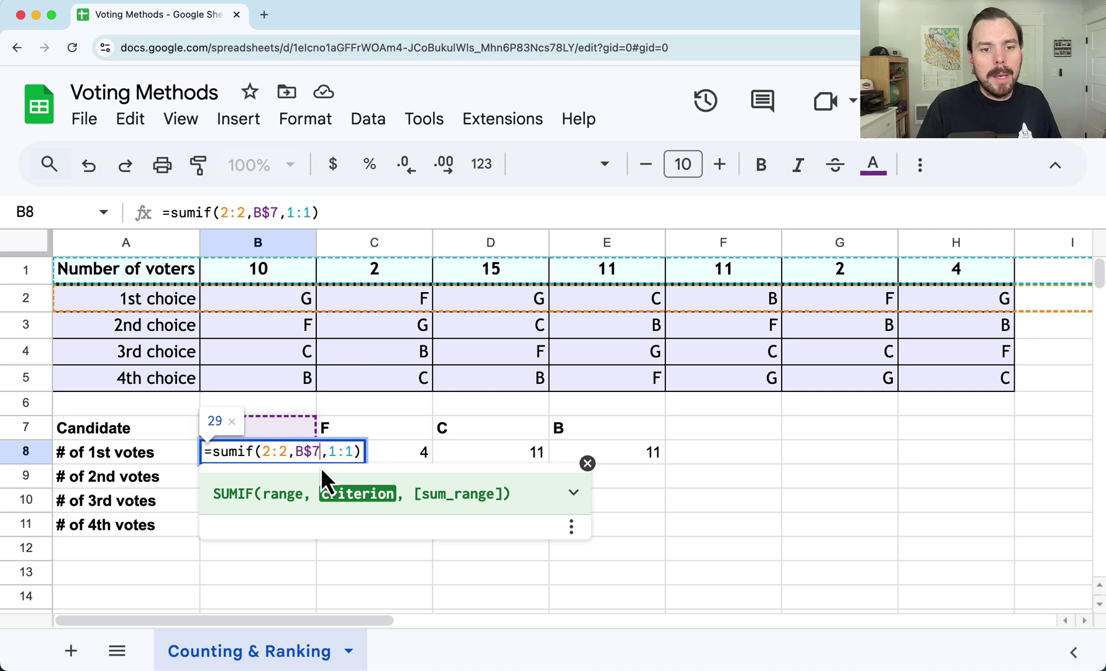
pyautogui.press('F4')
pyautogui.press('F4')
pyautogui.press('F4')
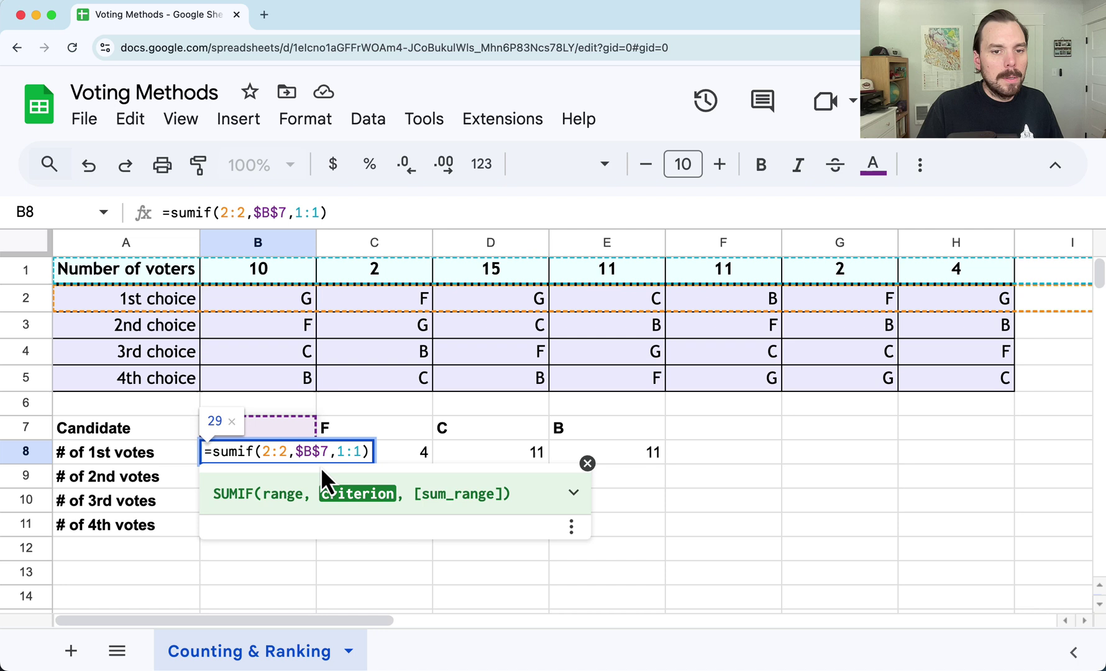
pyautogui.press('F4')
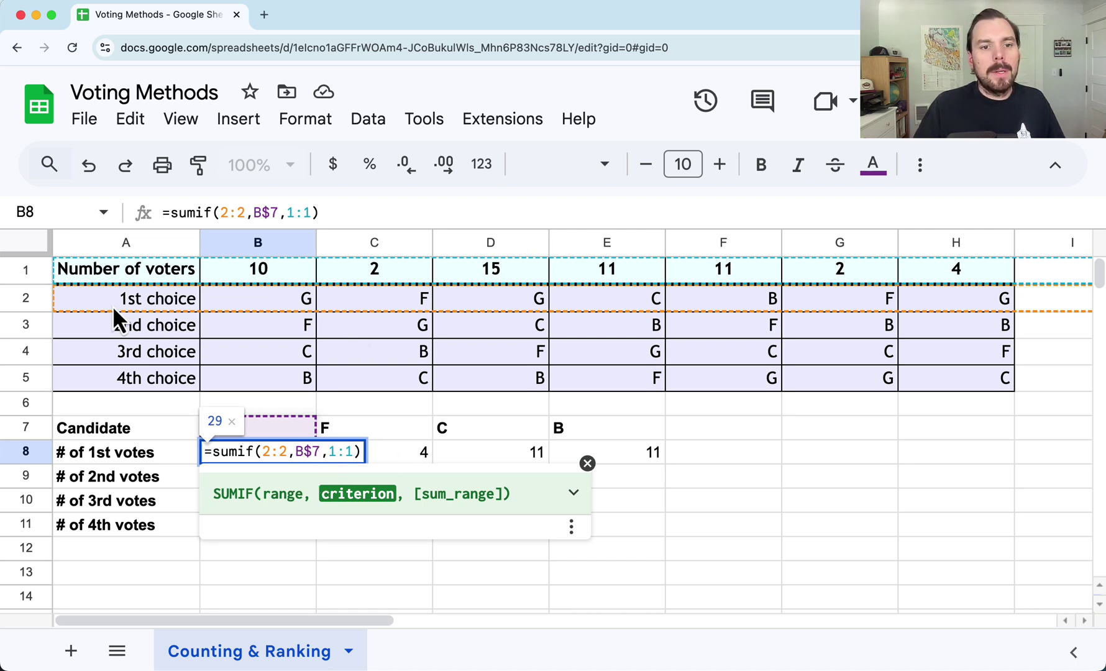
pyautogui.click(330, 450)
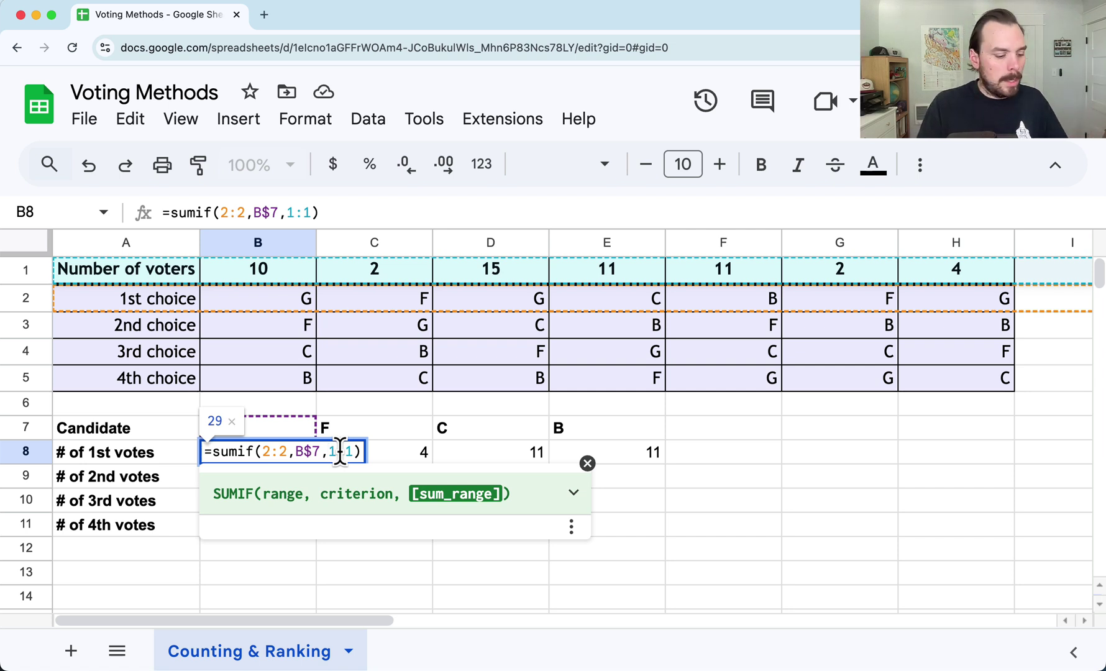
pyautogui.press('F4')
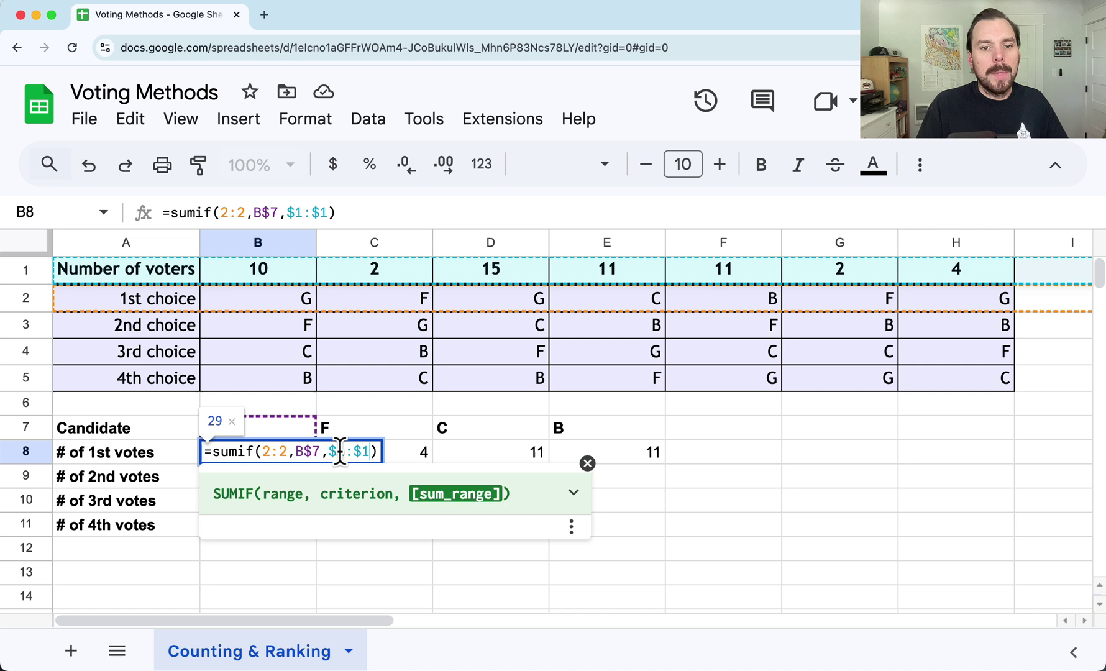
pyautogui.press('F4')
pyautogui.press('F4')
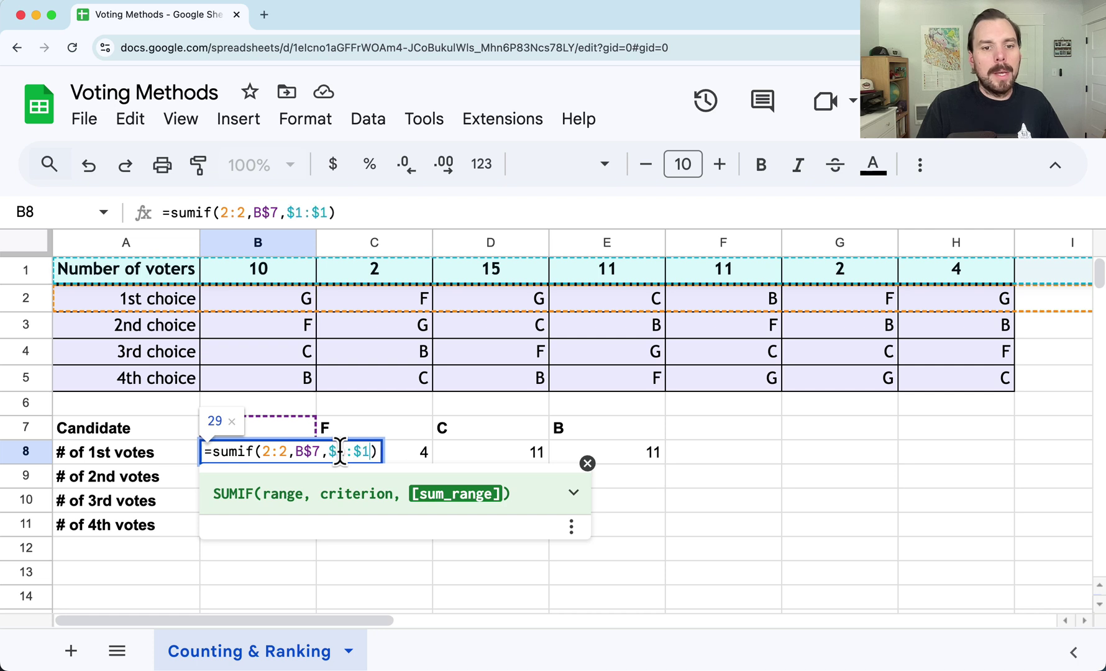
pyautogui.press('Return')
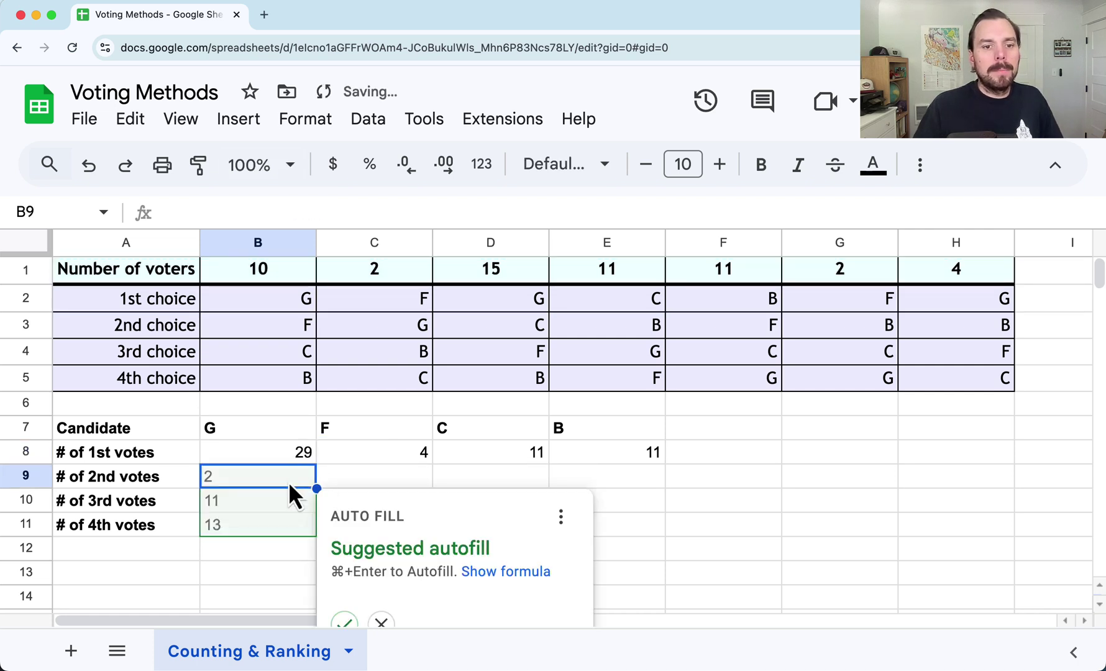
# - Fill the formula down to B11 and across to column E, completing the vote grid
pyautogui.click(344, 623)
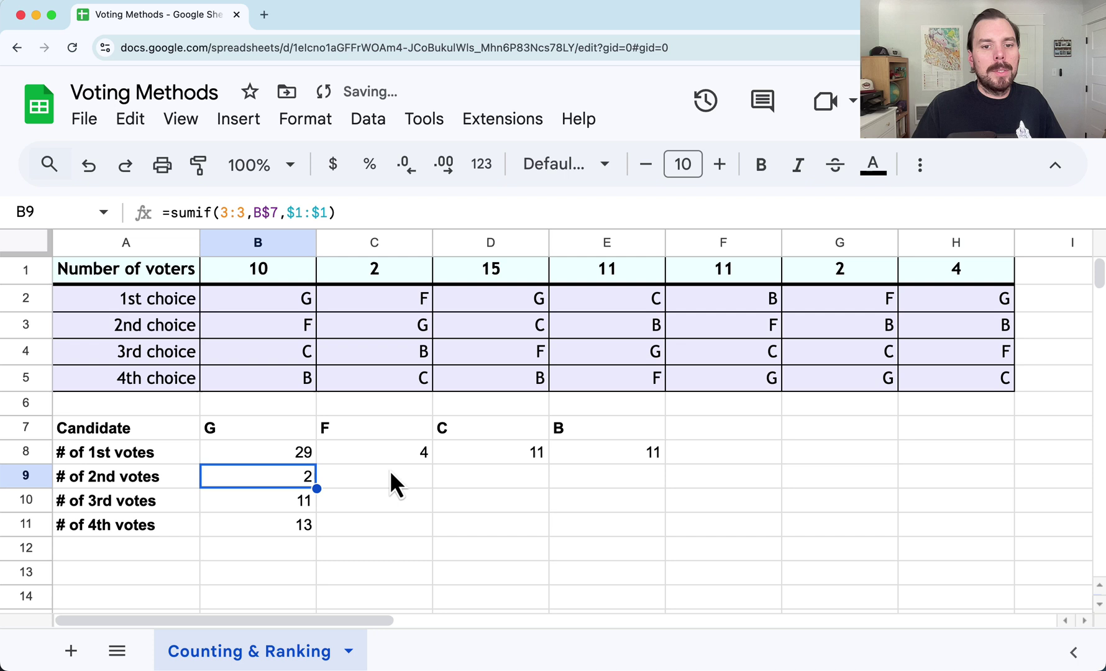
pyautogui.click(311, 453)
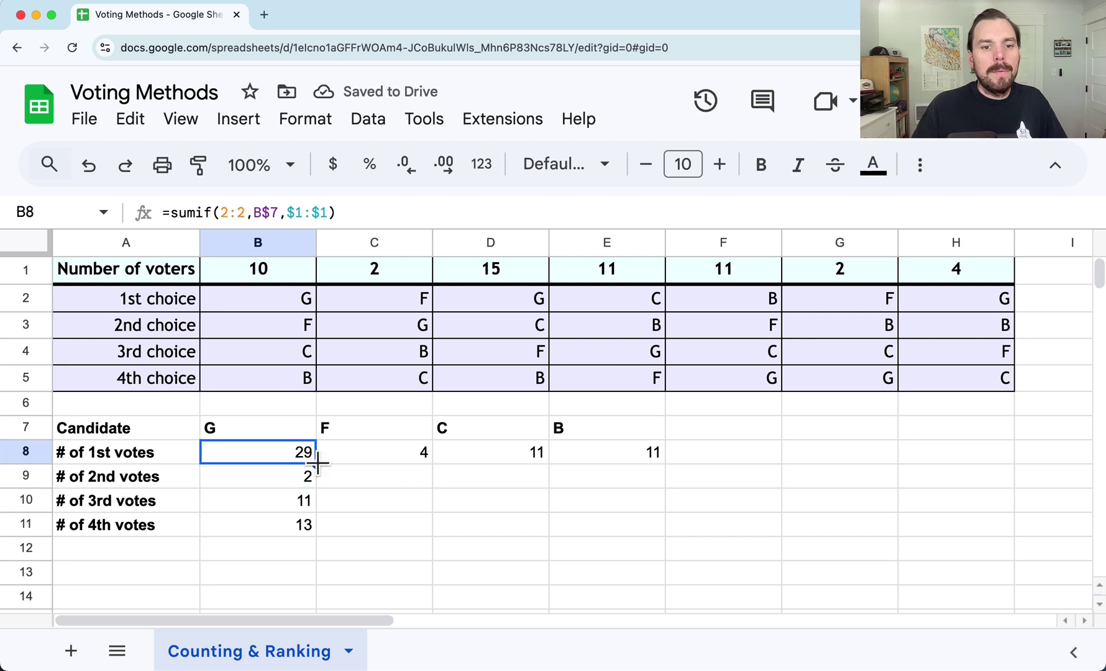
pyautogui.moveTo(317, 463); pyautogui.dragTo(660, 530)
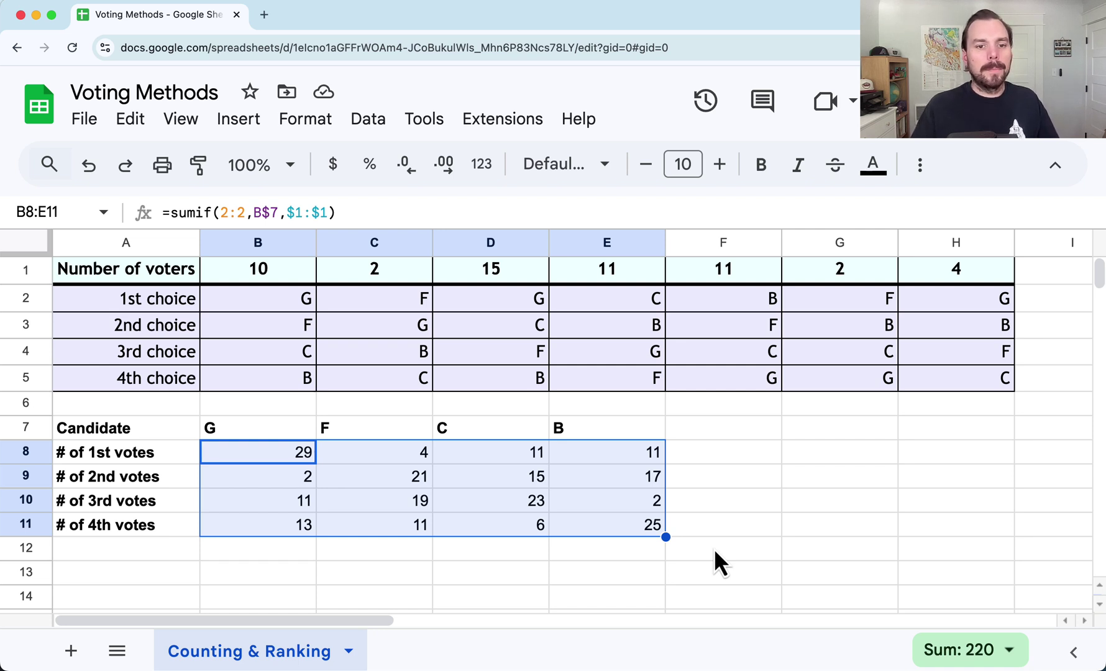
pyautogui.click(714, 498)
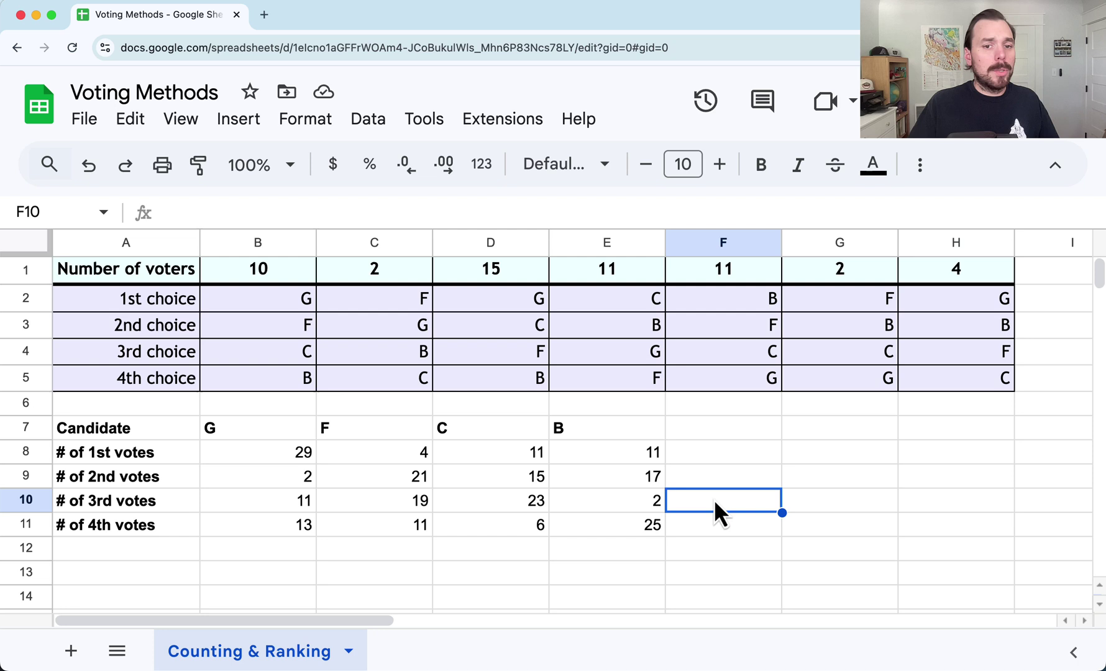
pyautogui.click(103, 544)
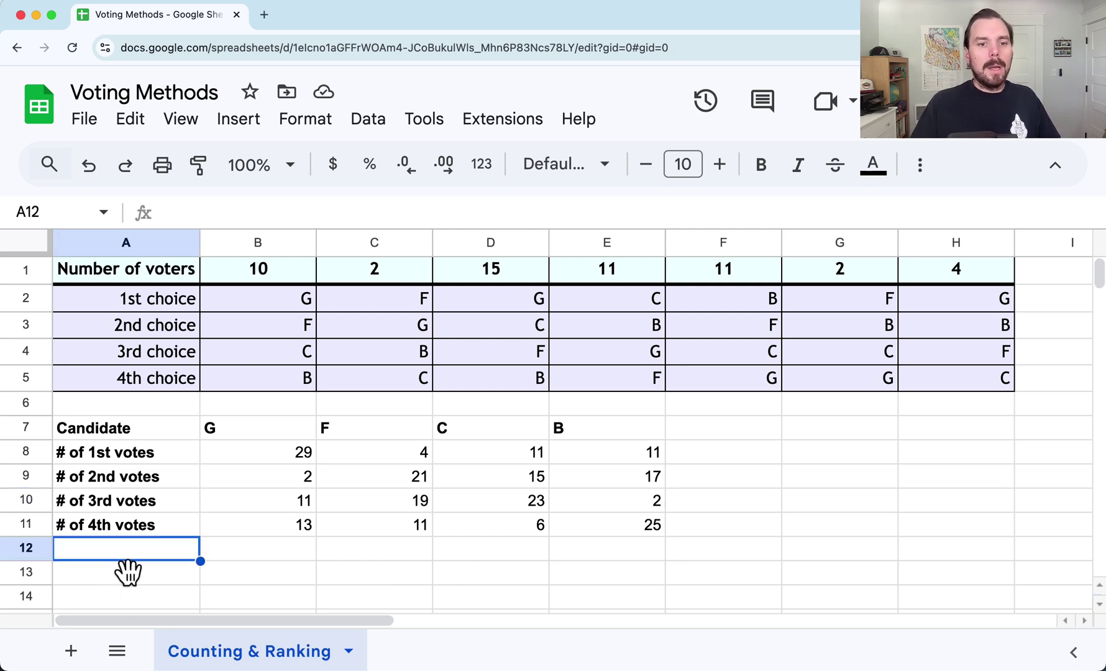
pyautogui.moveTo(300, 453); pyautogui.dragTo(304, 537)
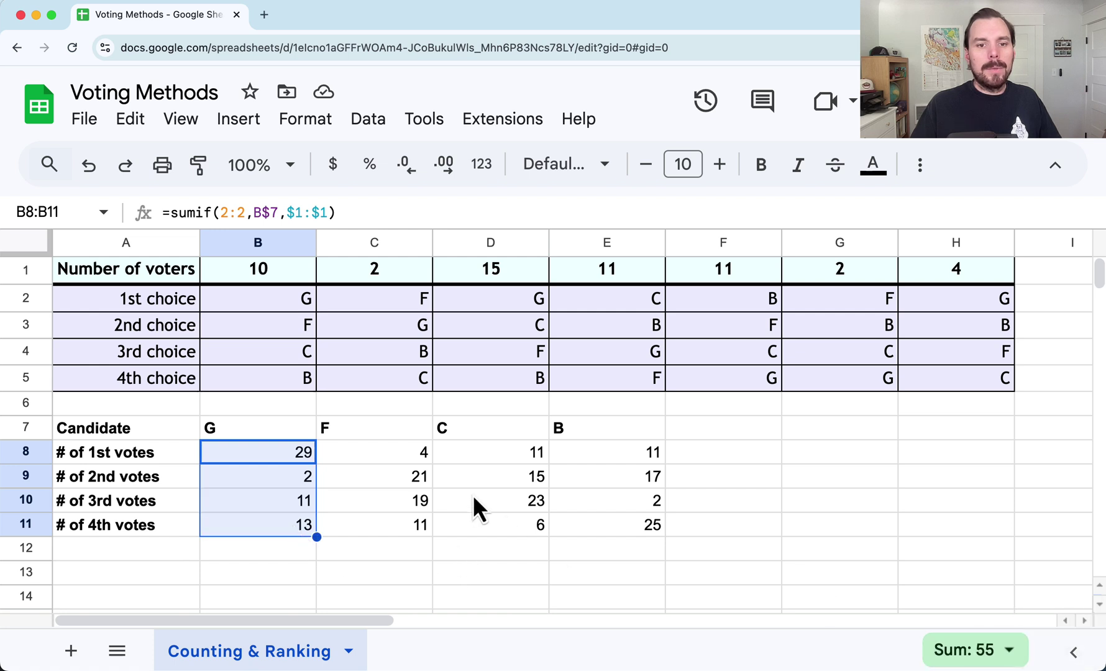
pyautogui.moveTo(414, 453); pyautogui.dragTo(414, 522)
pyautogui.moveTo(484, 452); pyautogui.dragTo(514, 527)
pyautogui.moveTo(595, 463); pyautogui.dragTo(609, 532)
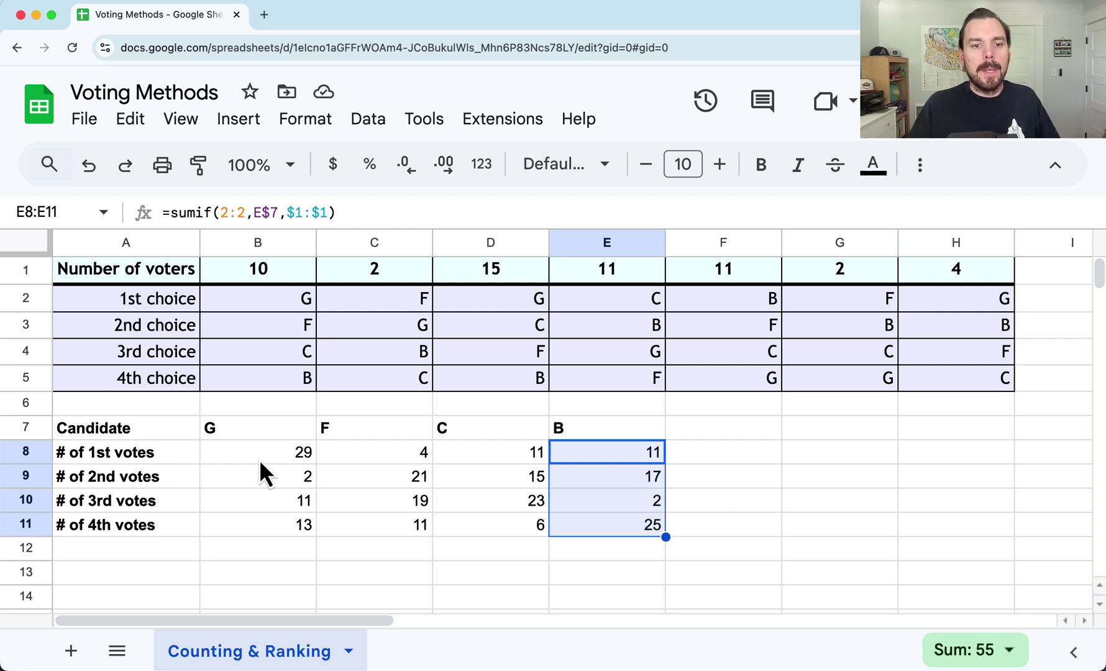
pyautogui.moveTo(259, 459); pyautogui.dragTo(633, 452)
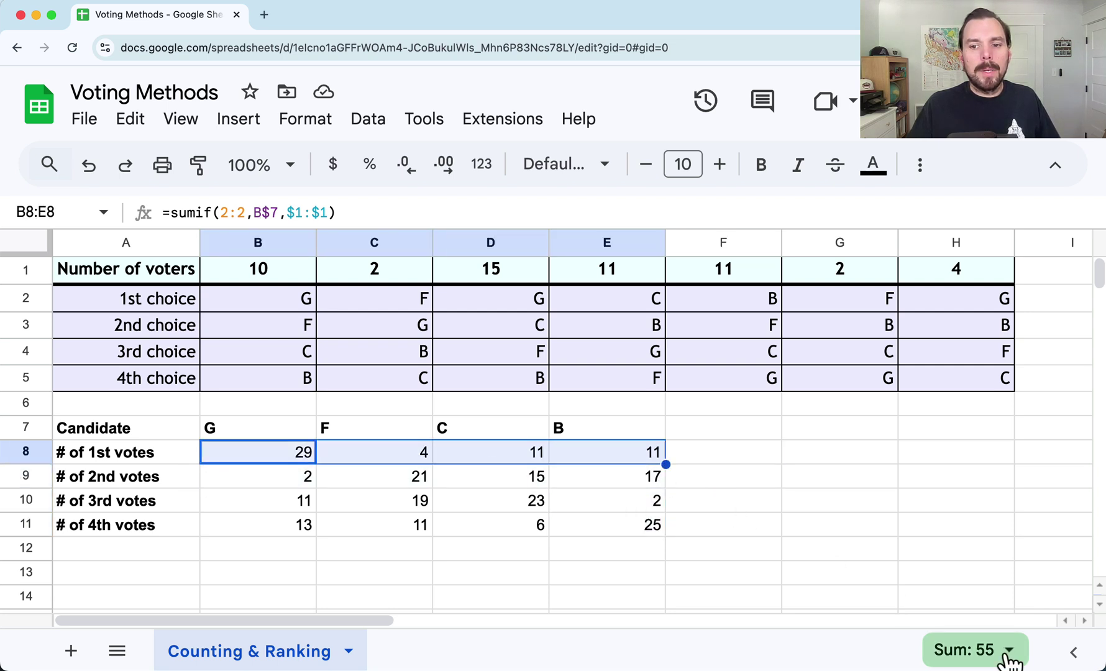
pyautogui.moveTo(261, 473); pyautogui.dragTo(609, 483)
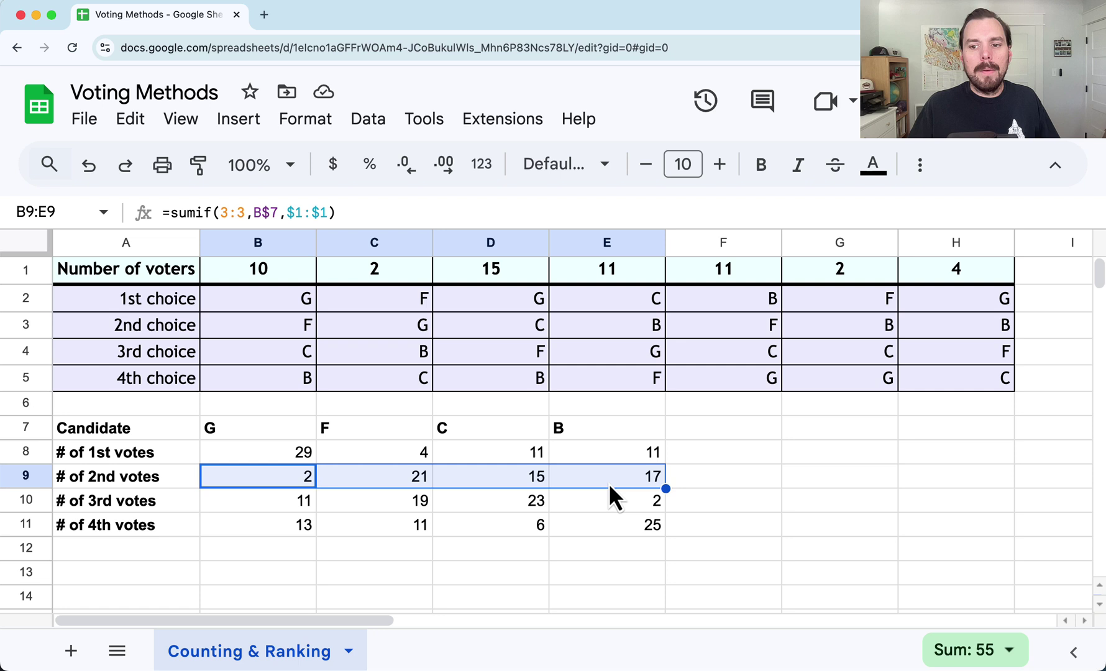
pyautogui.click(629, 578)
pyautogui.moveTo(267, 453); pyautogui.dragTo(656, 468)
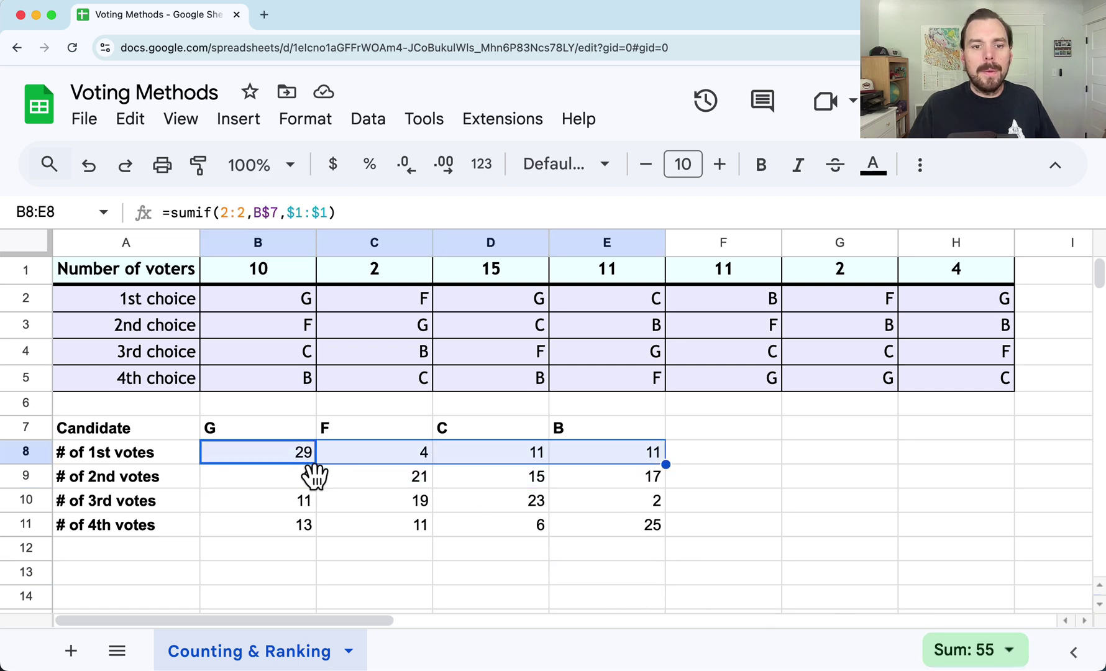
pyautogui.moveTo(314, 464)
pyautogui.mouseDown()
pyautogui.moveTo(670, 470)
pyautogui.moveTo(297, 471)
pyautogui.mouseUp()
pyautogui.click(711, 500)
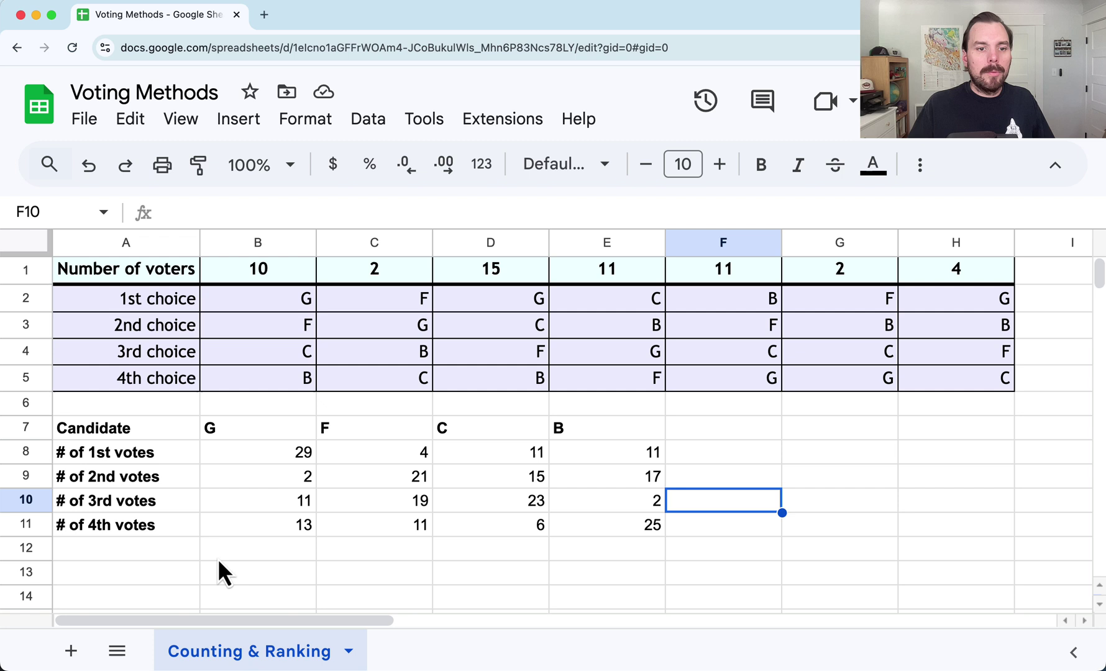
# - Add a Total label in A12 with =SUM(B8:B11) filled through E12, giving 55 each
pyautogui.click(151, 545)
pyautogui.write('Total')
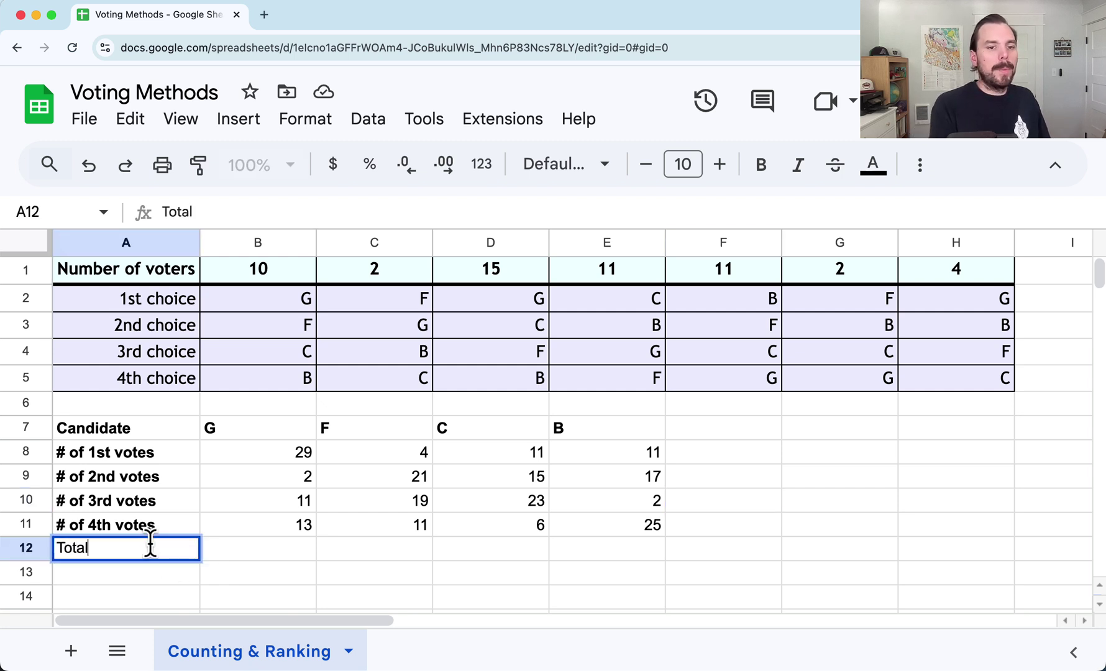
pyautogui.press('Tab')
pyautogui.write('=')
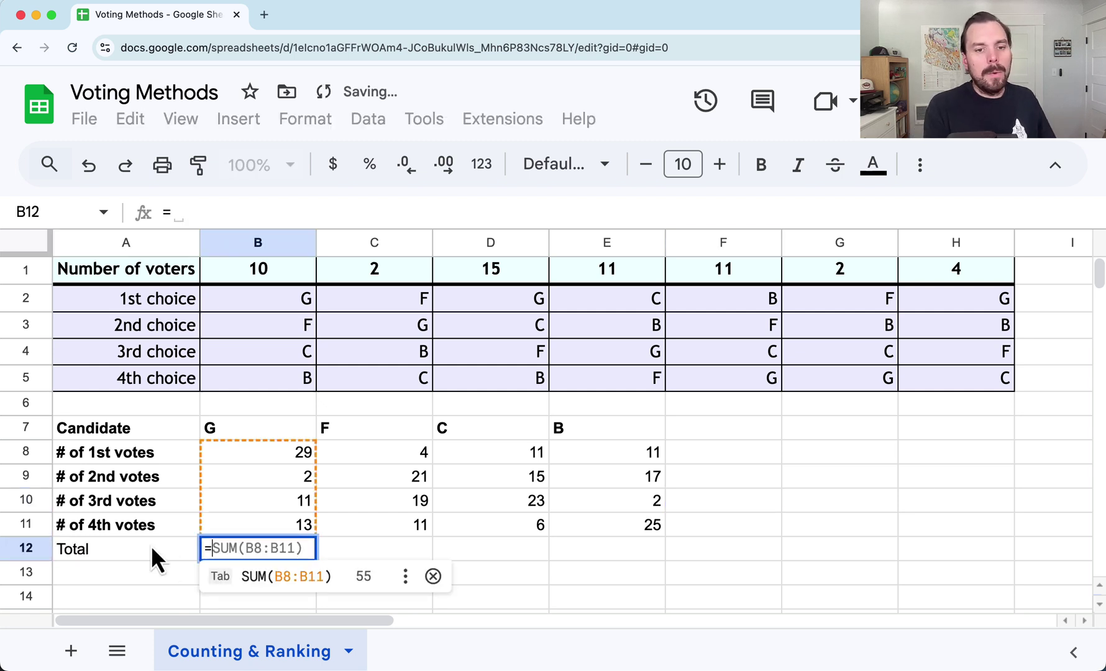
pyautogui.click(277, 587)
pyautogui.moveTo(316, 559); pyautogui.dragTo(713, 564)
pyautogui.click(770, 555)
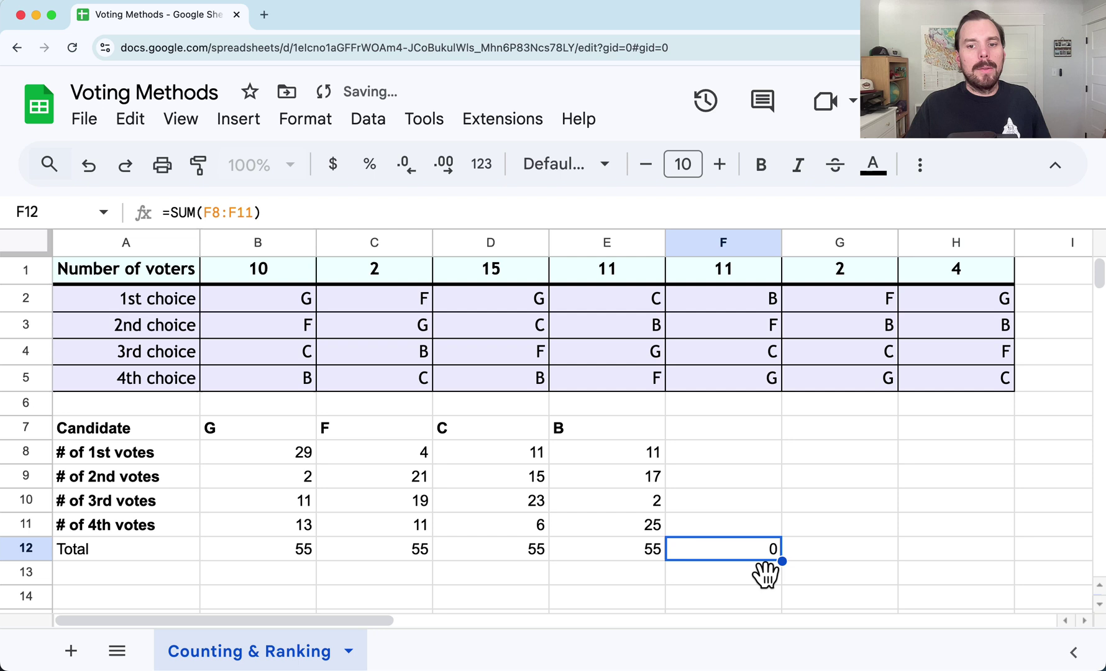
pyautogui.press('Delete')
# - Make the Total label in A12 bold
pyautogui.click(168, 544)
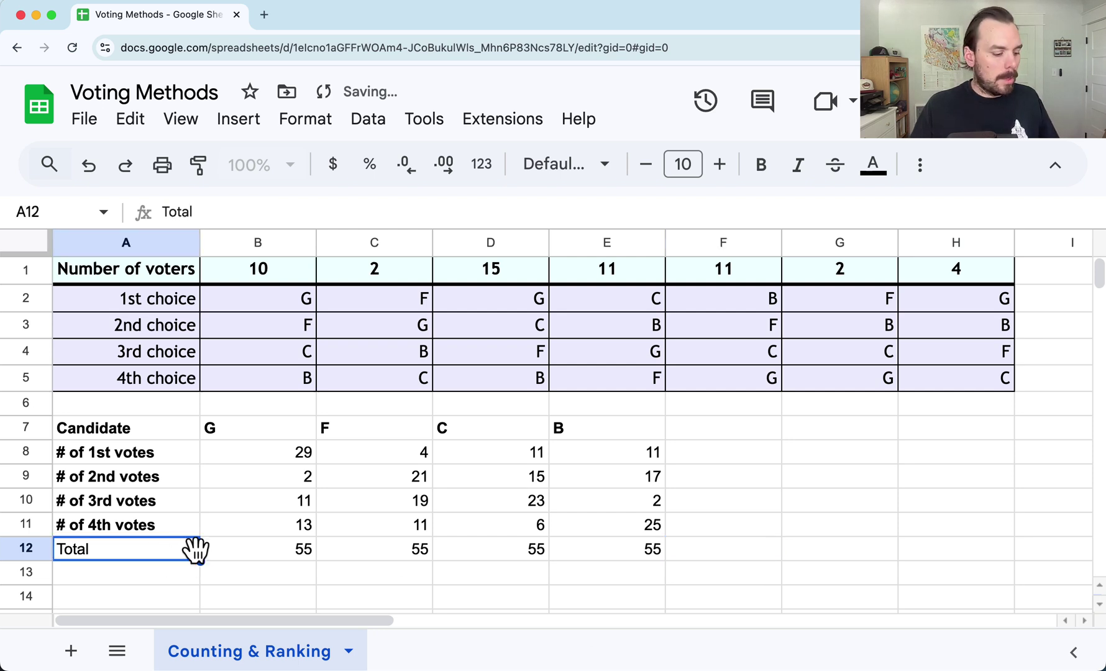
pyautogui.press('super+b')
pyautogui.click(269, 581)
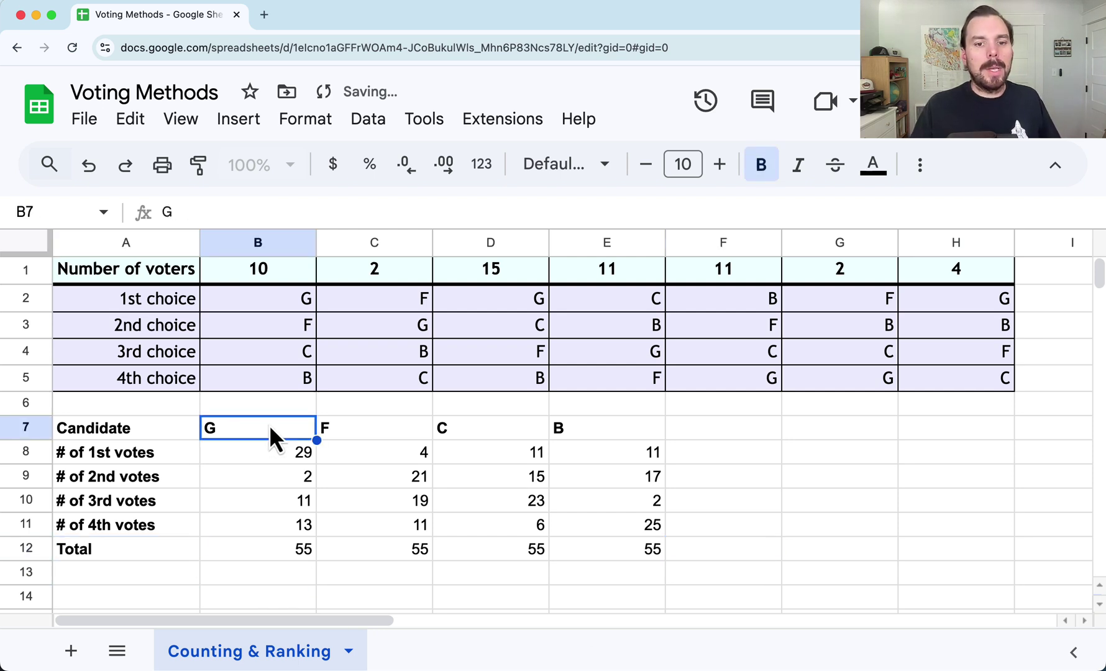
pyautogui.click(332, 433)
pyautogui.click(454, 432)
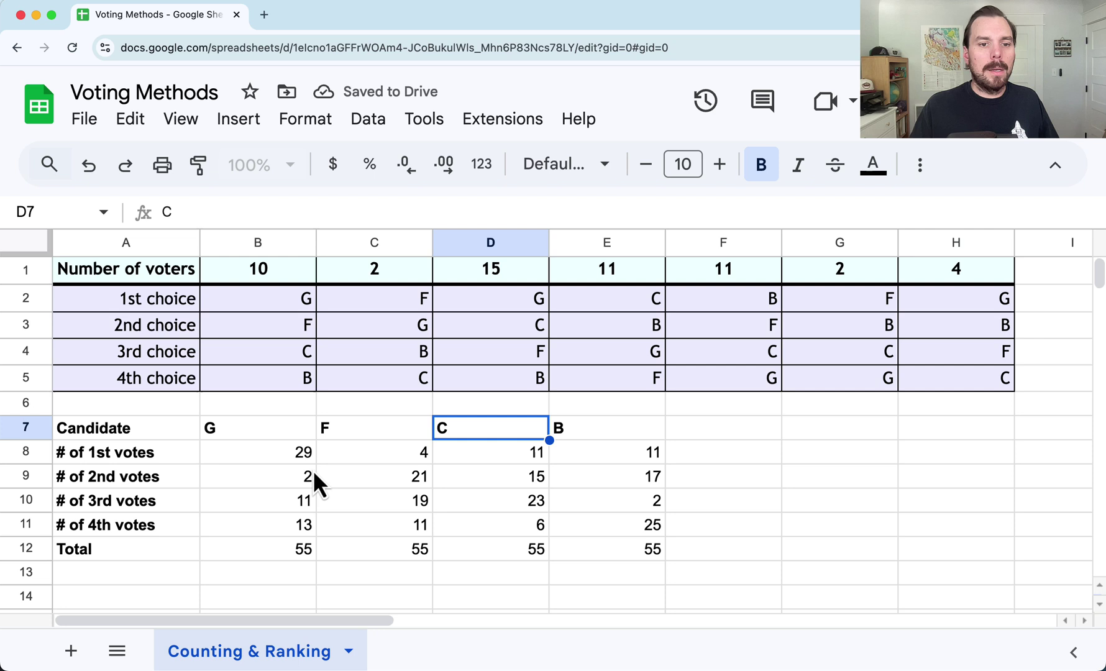
pyautogui.click(257, 437)
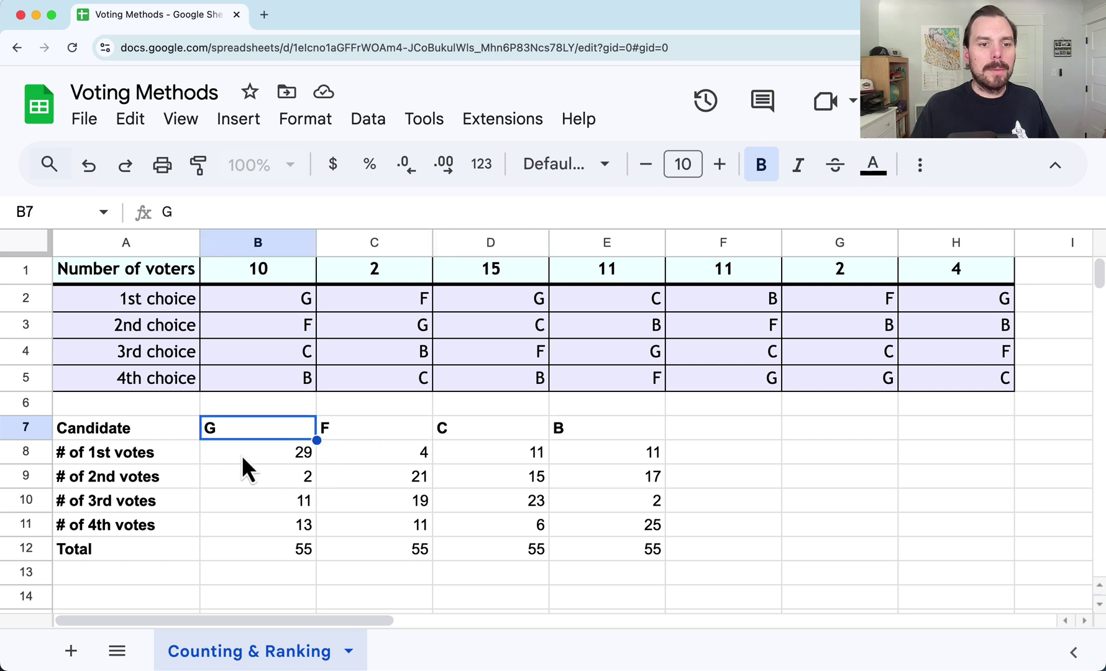
pyautogui.click(210, 457)
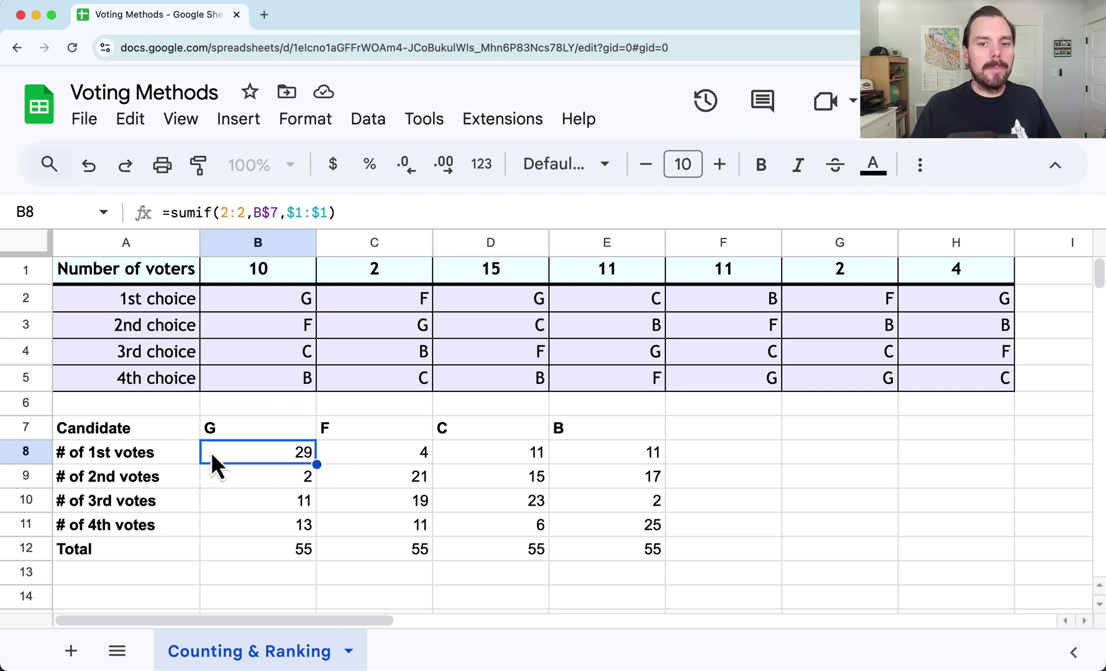
pyautogui.moveTo(172, 463); pyautogui.dragTo(789, 463)
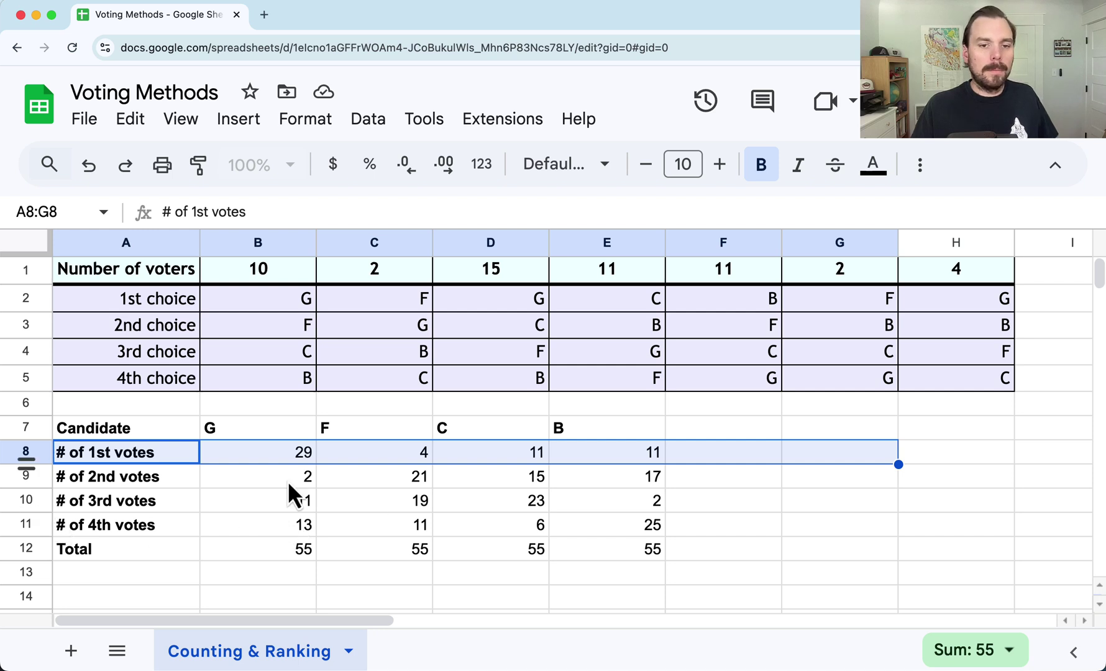
pyautogui.click(818, 533)
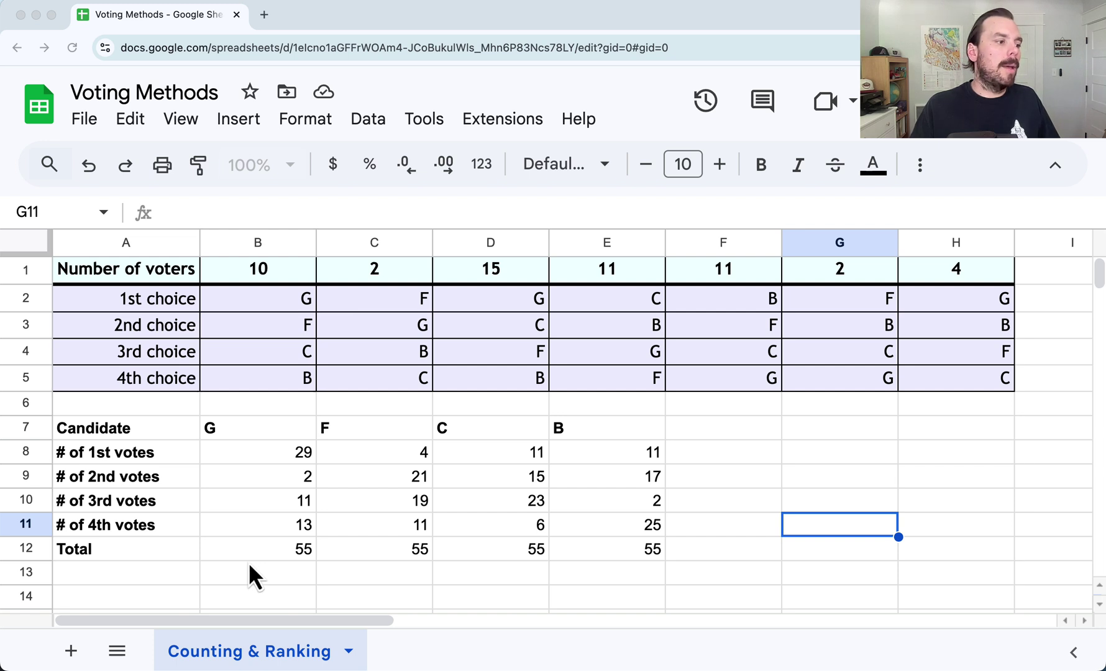
pyautogui.scroll(-1, 398, 557)
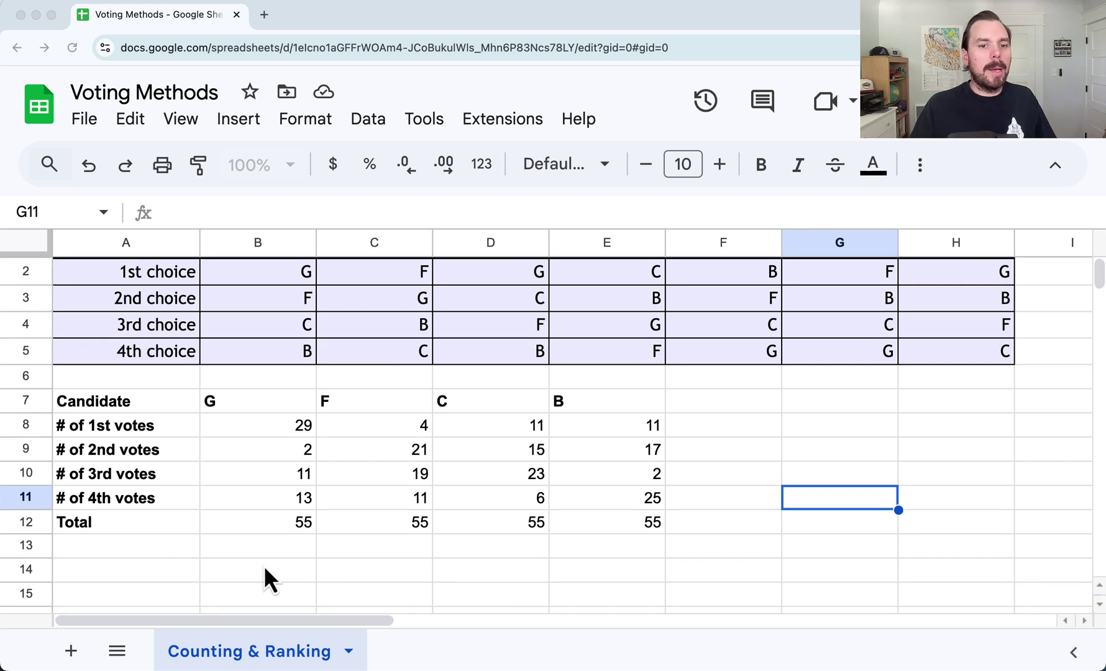
pyautogui.click(273, 545)
pyautogui.write('=')
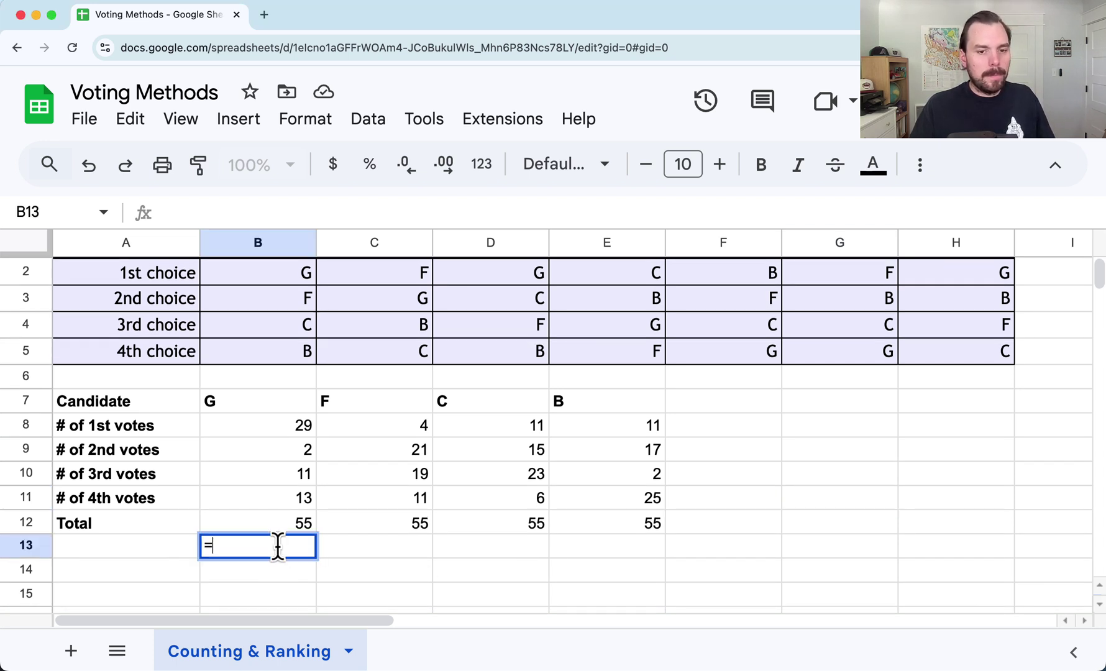
pyautogui.click(294, 528)
pyautogui.write('/')
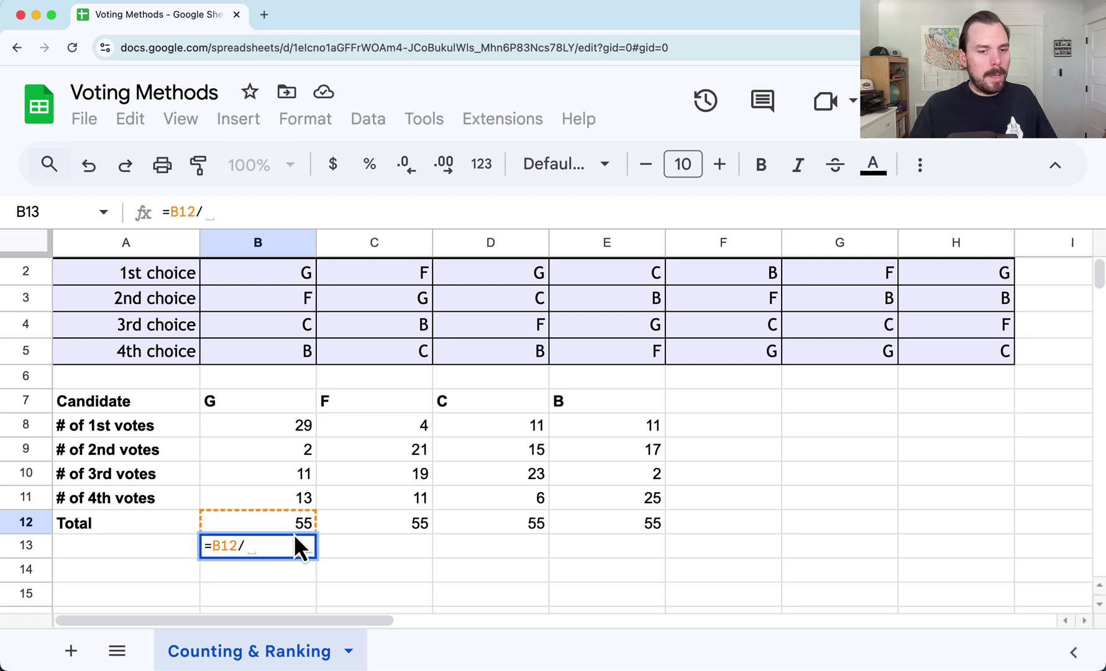
pyautogui.write('2')
pyautogui.press('Return')
pyautogui.click(285, 550)
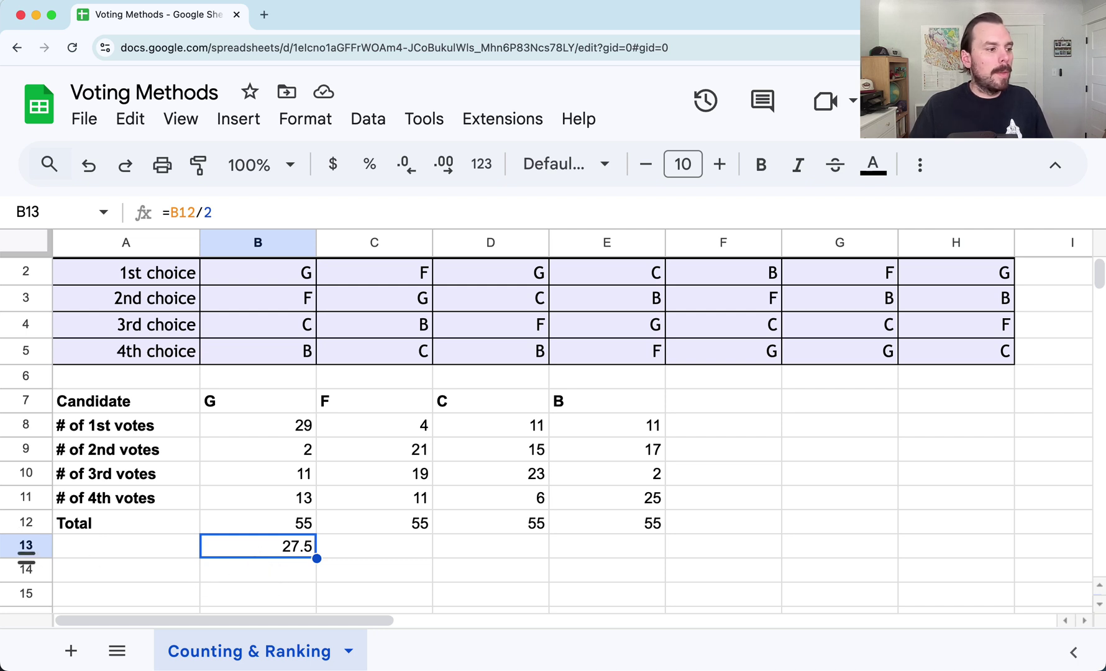
pyautogui.press('Delete')
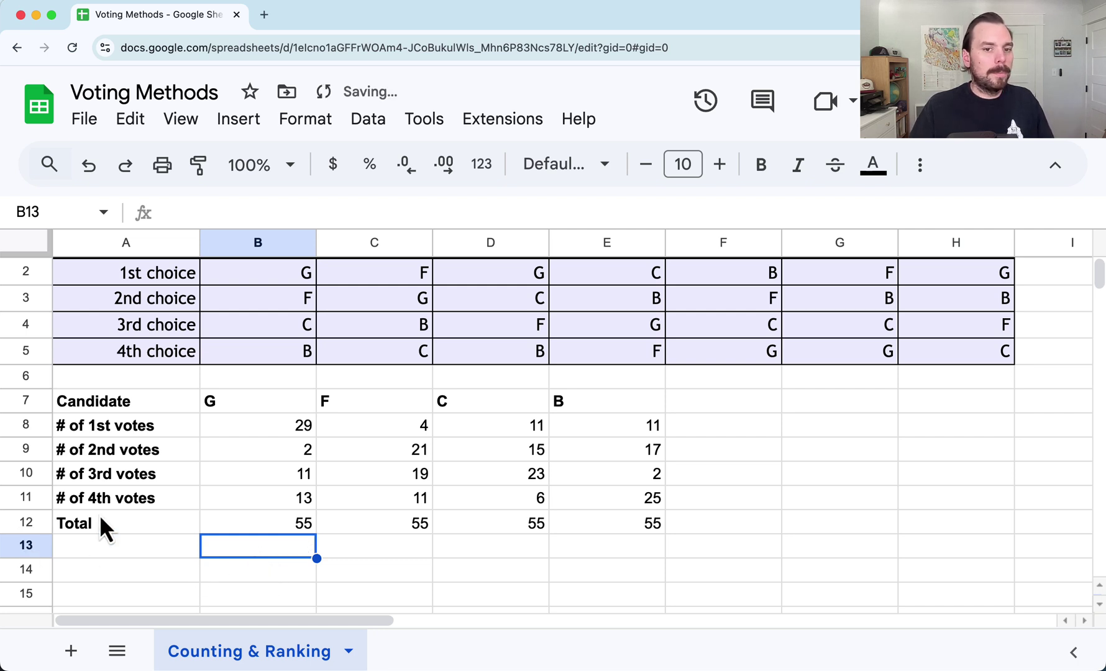
pyautogui.click(500, 555)
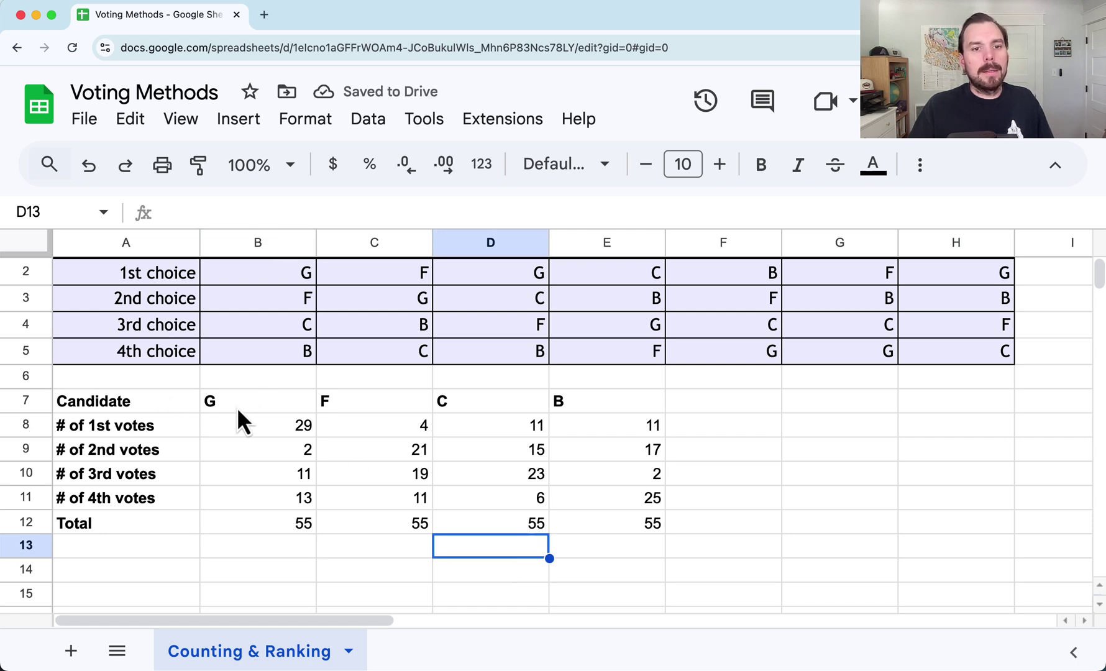
pyautogui.click(271, 427)
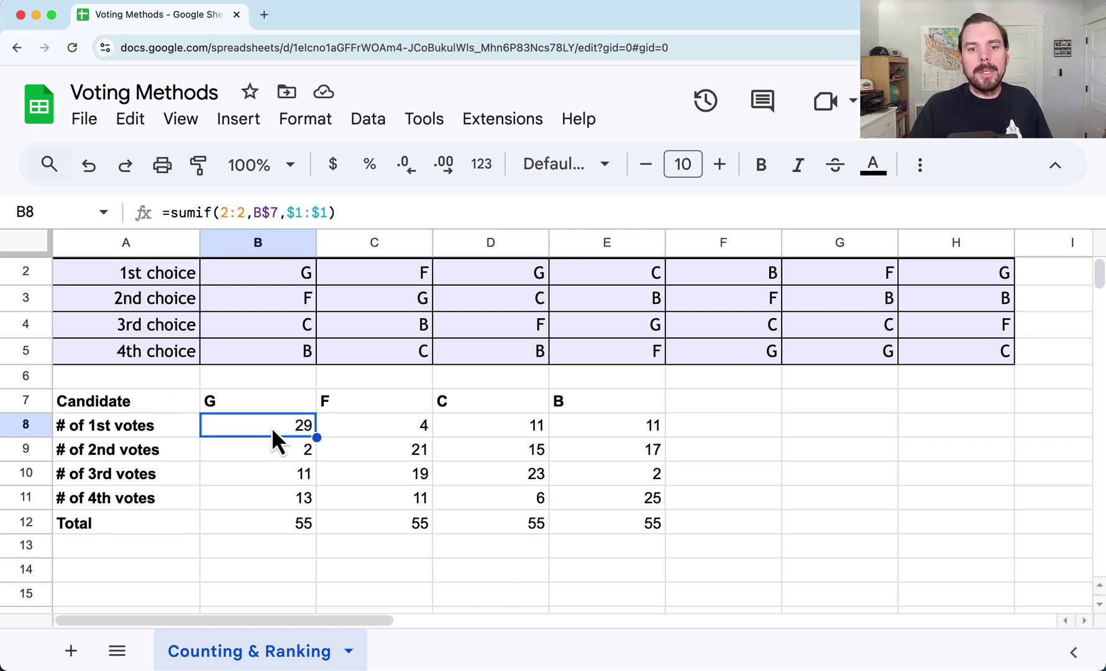
pyautogui.click(268, 402)
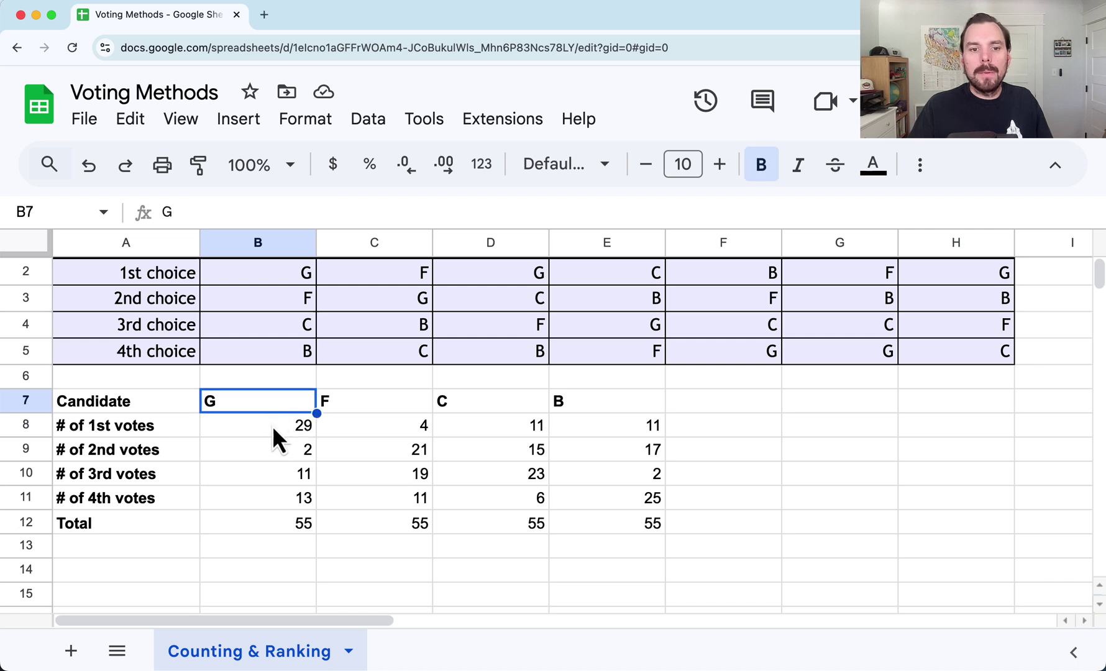
pyautogui.click(271, 427)
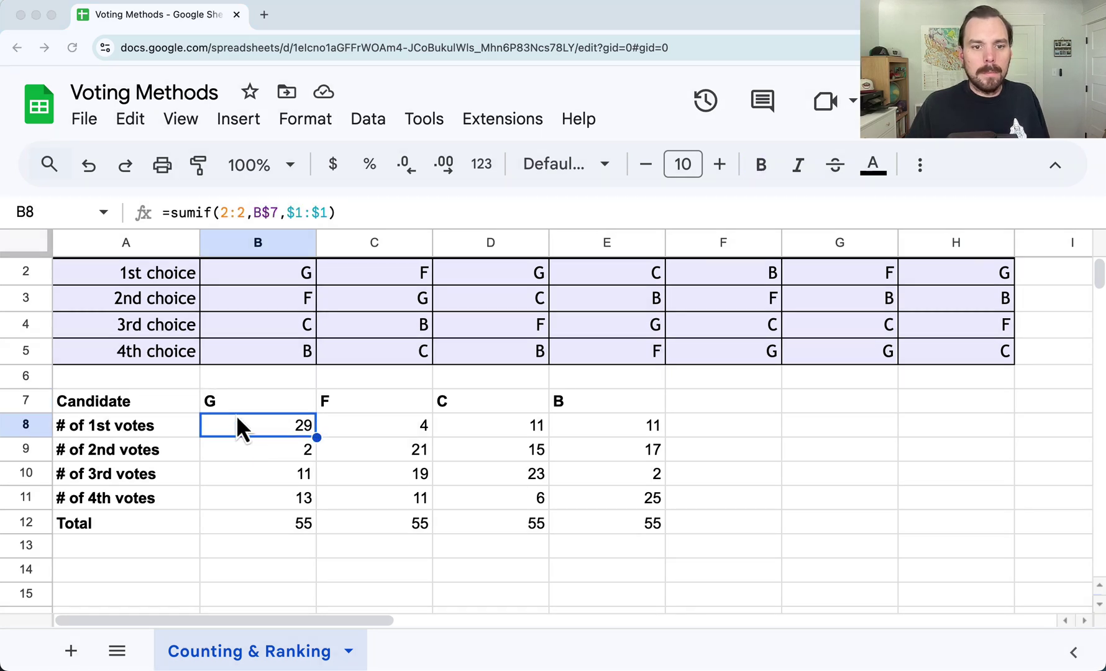
pyautogui.click(227, 450)
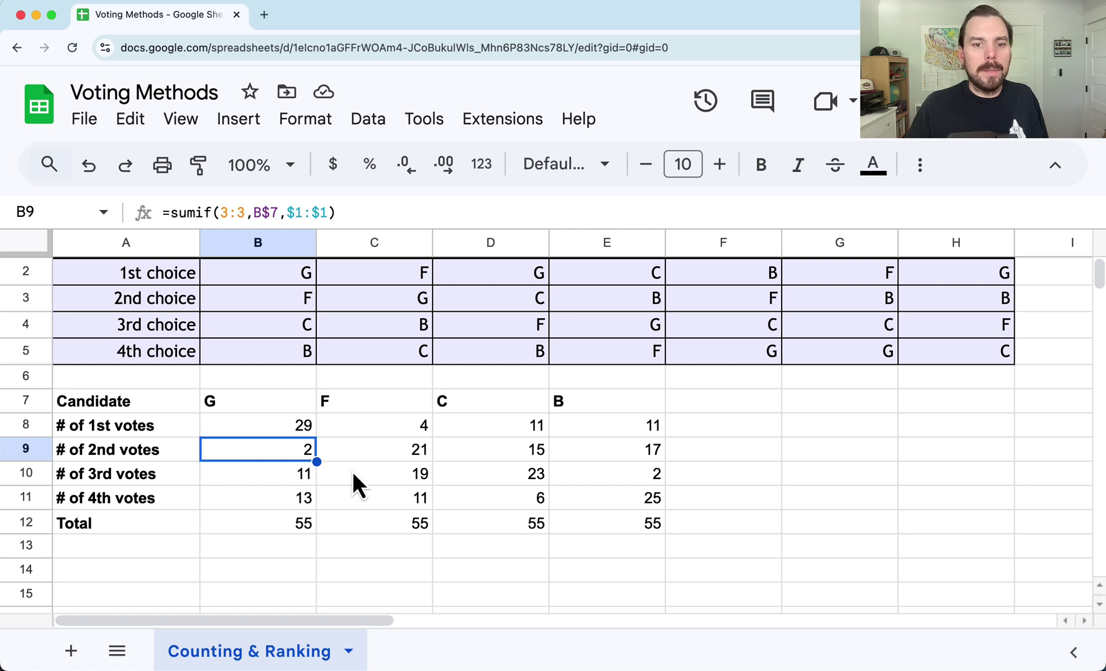
pyautogui.click(381, 452)
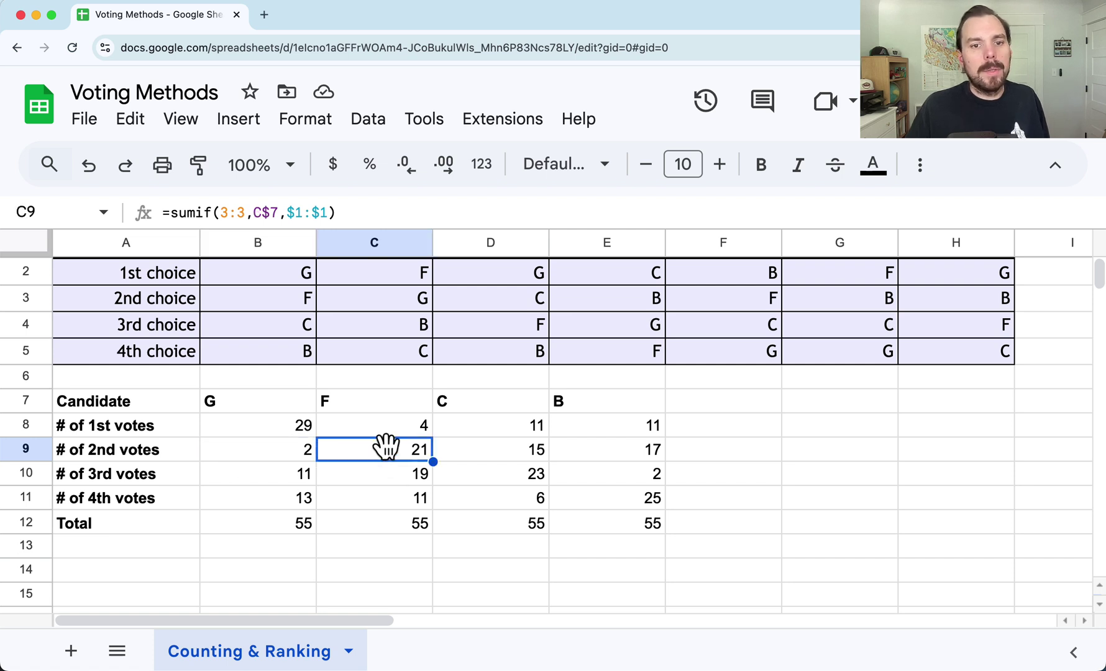